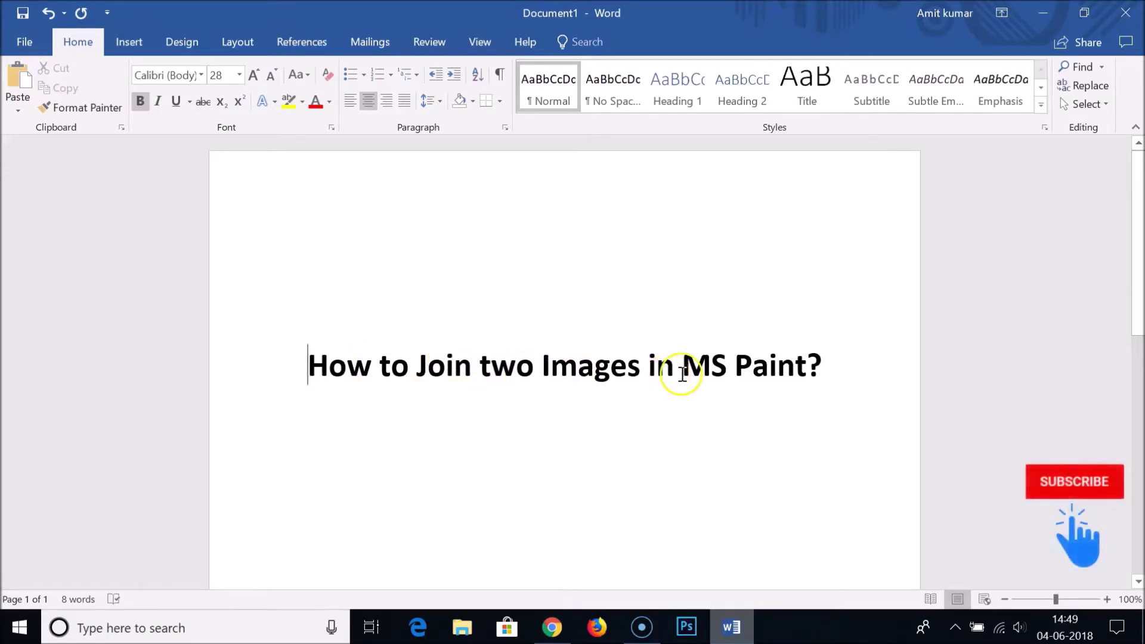
Step: Minimize Word and select techmespot.jpg on the desktop to see its details
left_click(1042, 13)
left_click(519, 300)
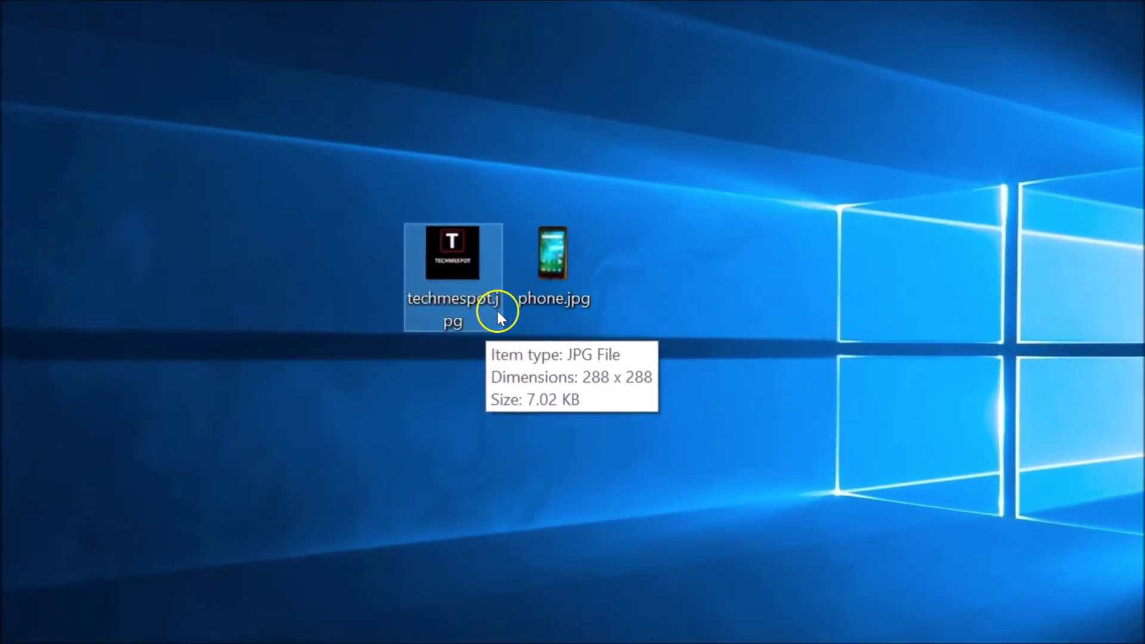
left_click(545, 301, "ctrl")
left_click(555, 303)
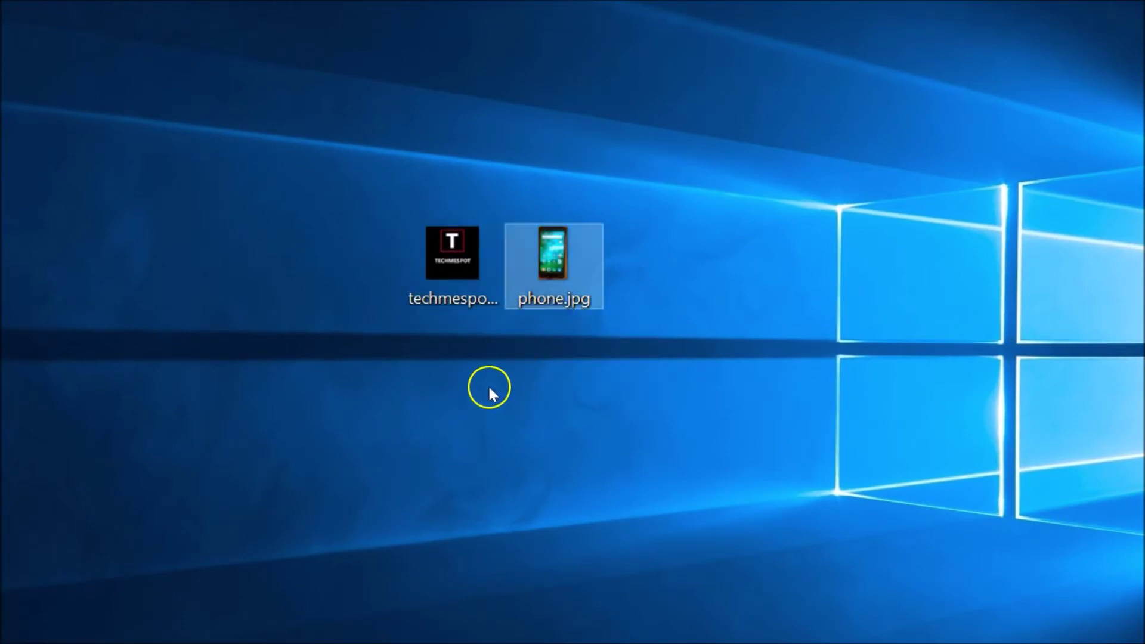
left_click(442, 369)
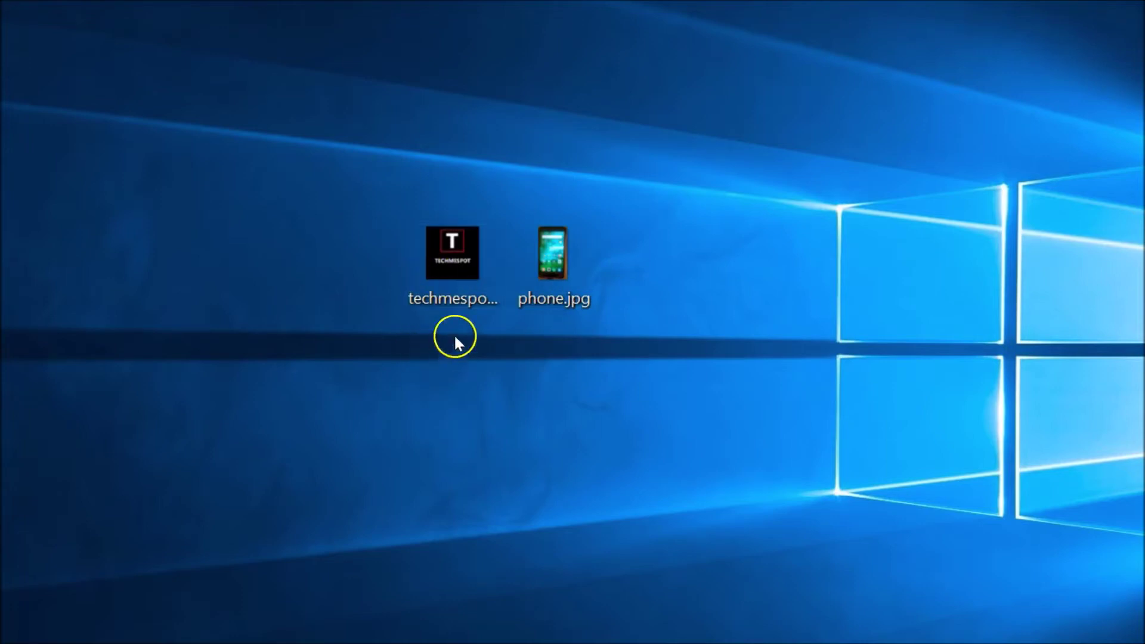
left_click(440, 256)
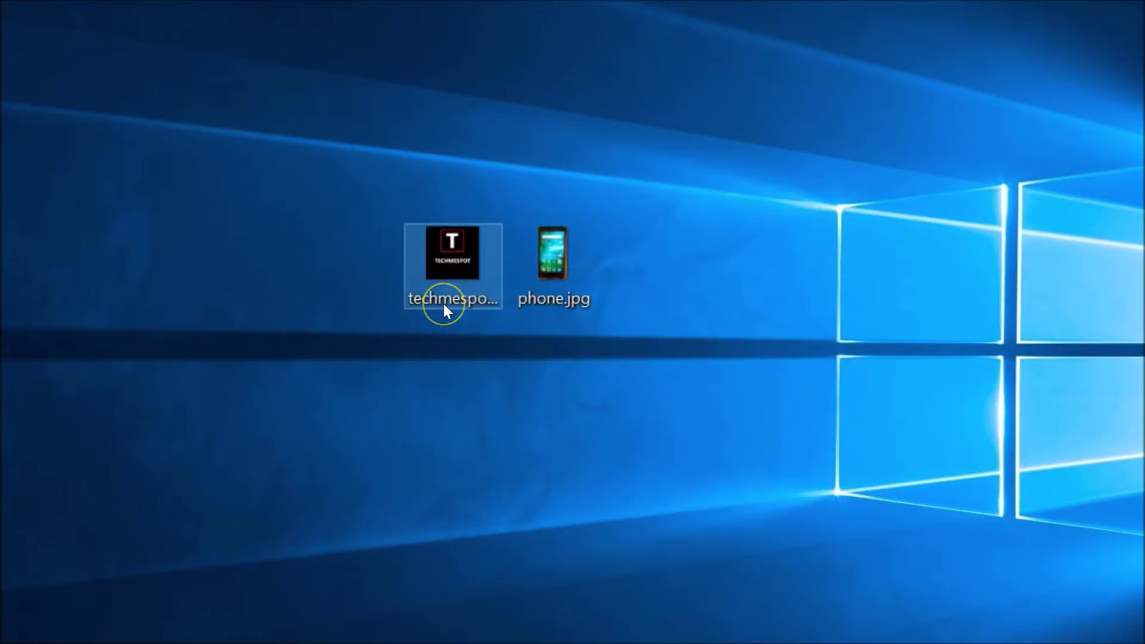
left_click(509, 350)
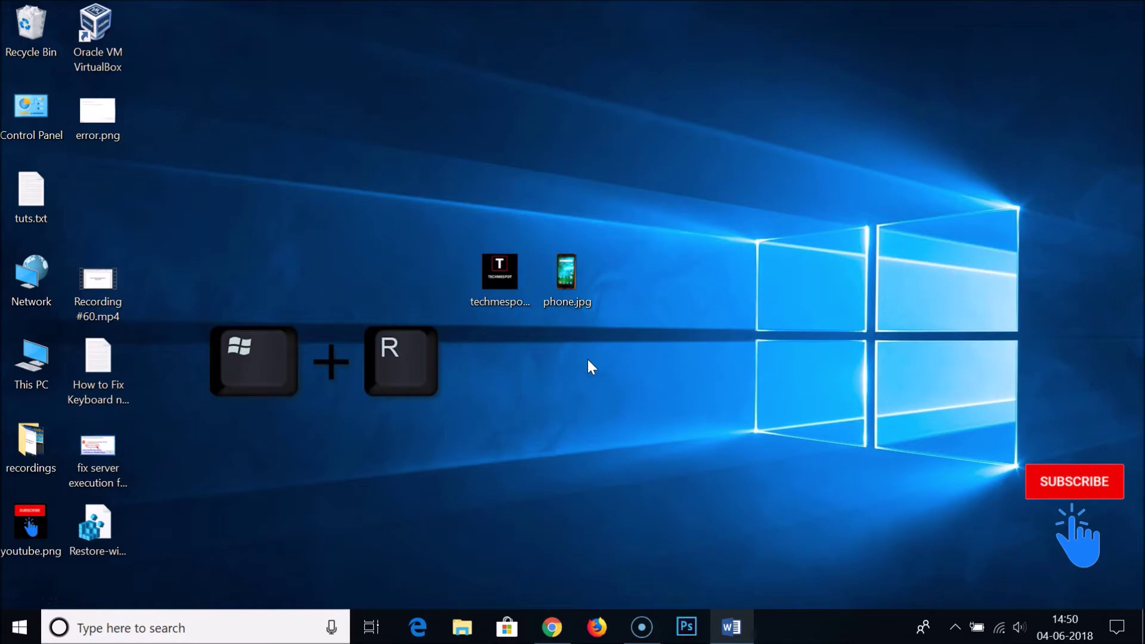
Step: Run mspaint from the Run dialog to start Paint with a blank Untitled canvas
key("super+r")
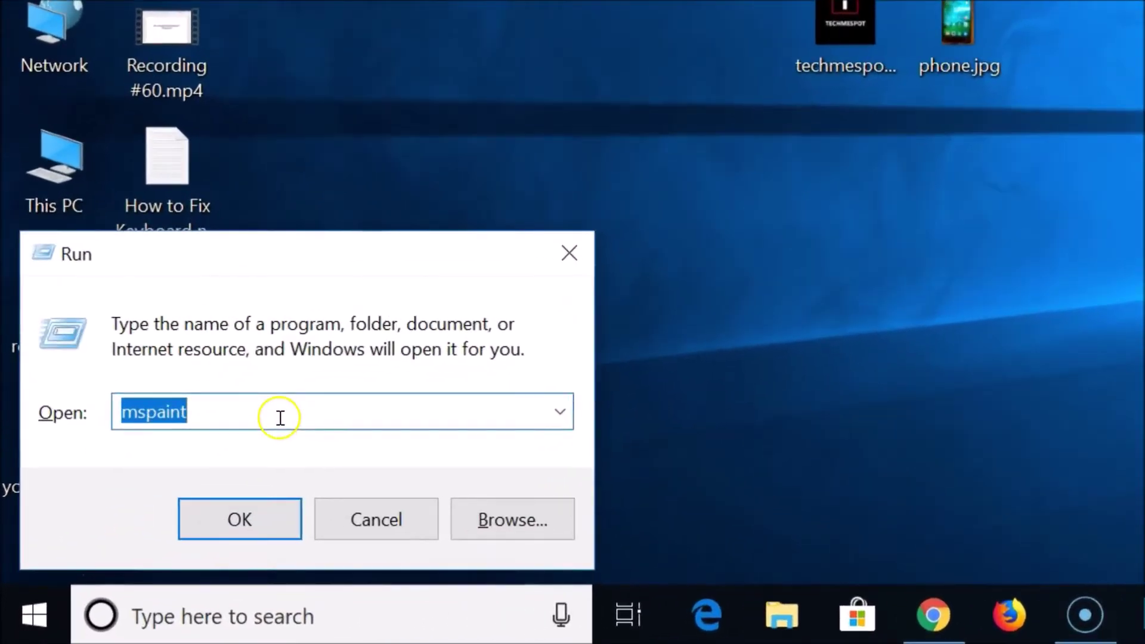
key("BackSpace")
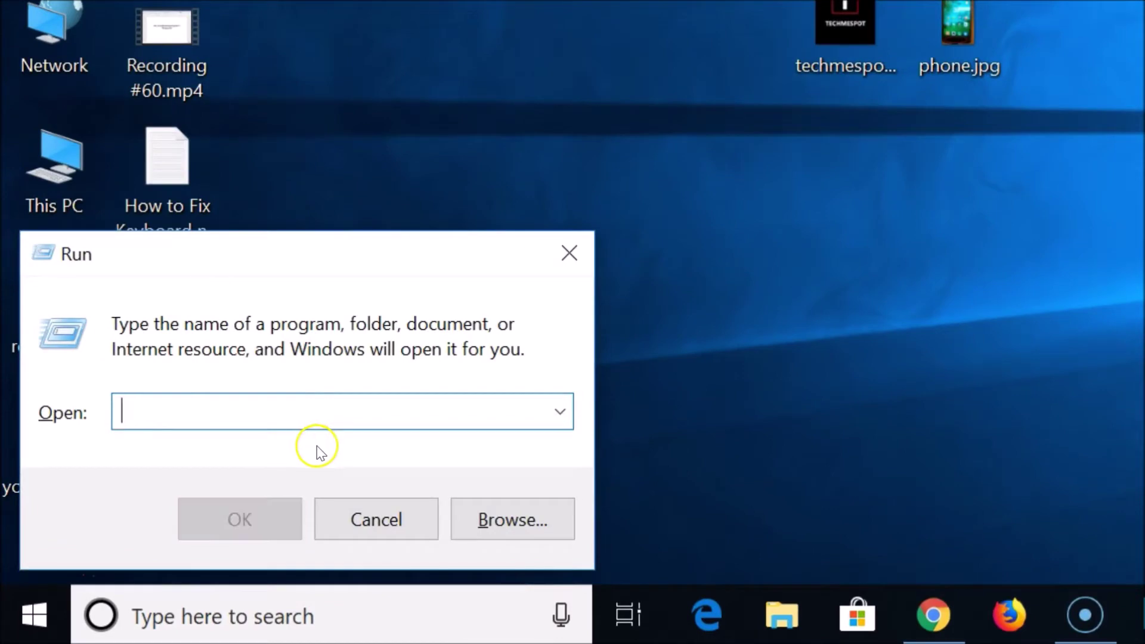
type("mspaint")
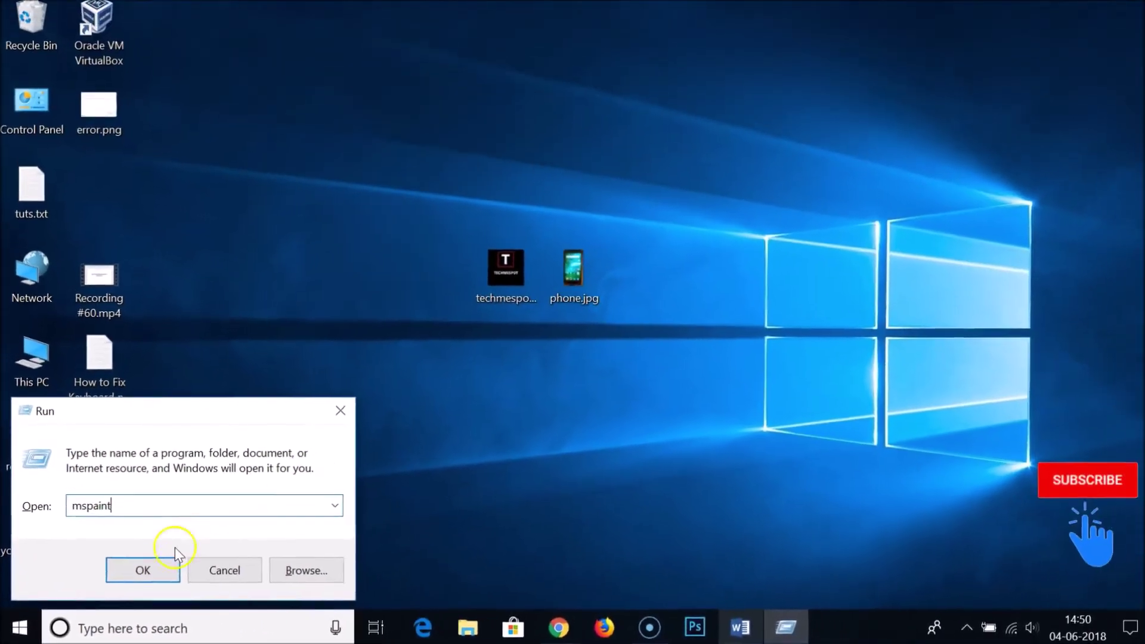
left_click(240, 518)
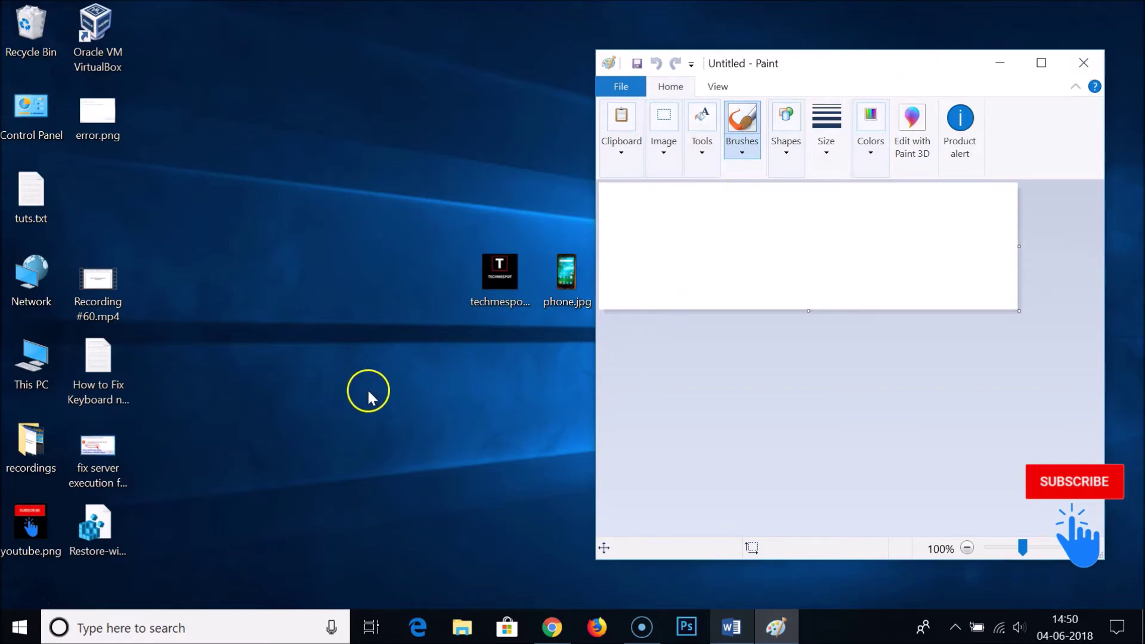
Step: Run mspaint again to open a second blank Paint window
key("super+r")
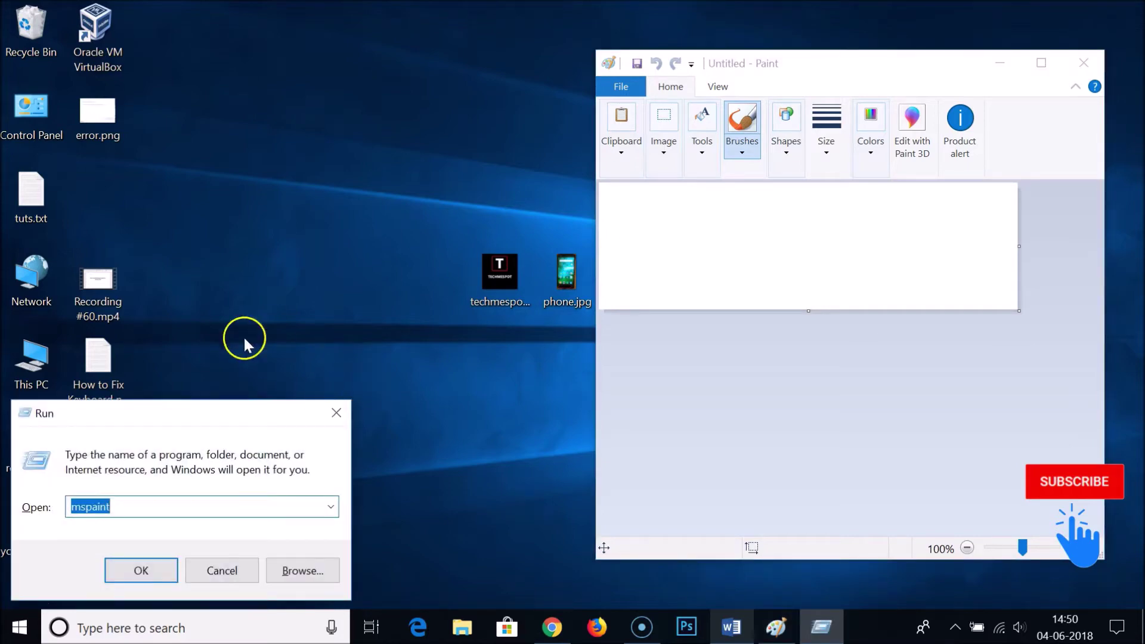
left_click(134, 508)
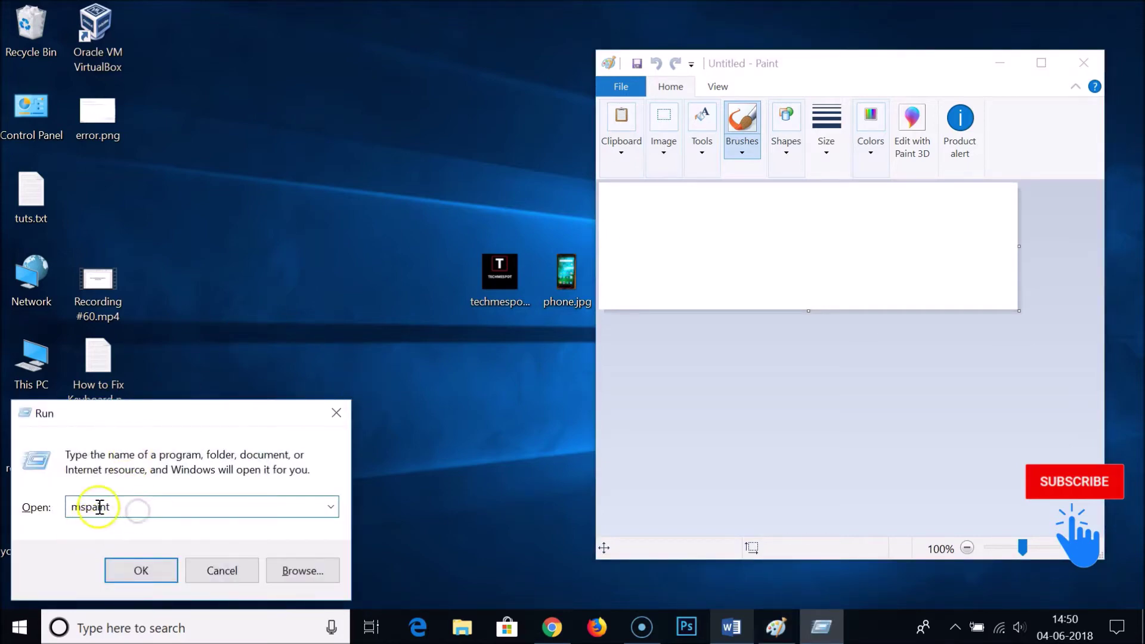
left_click(135, 579)
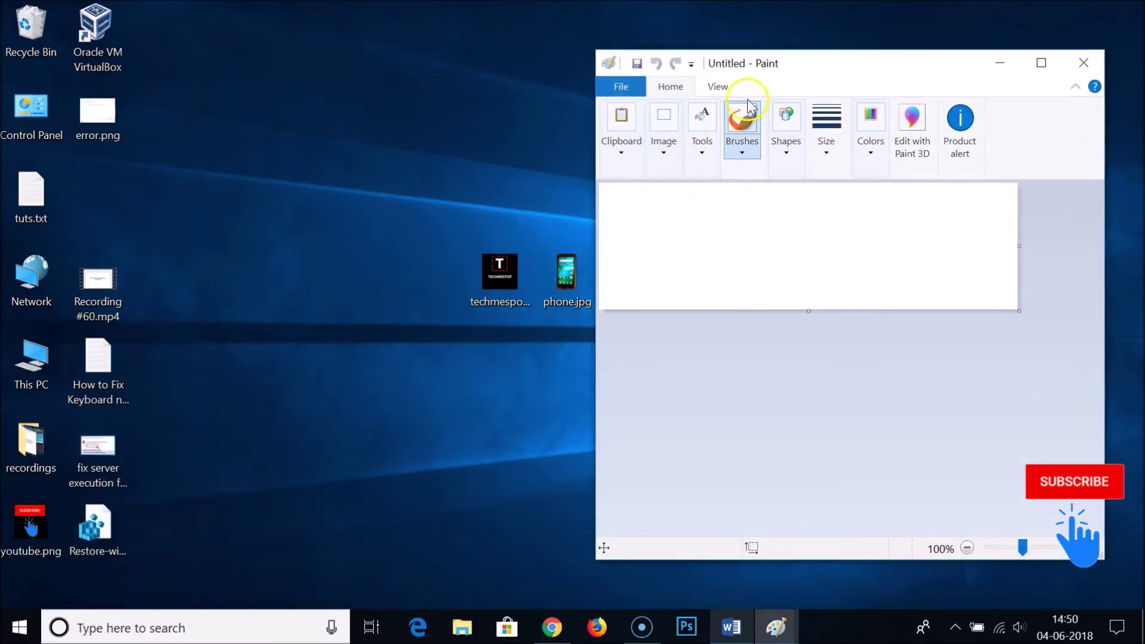
Step: Arrange the two Paint windows side by side on the left and right halves
mouse_move(854, 60)
left_mouse_down()
mouse_move(733, 95)
mouse_move(325, 66)
left_mouse_up()
left_click_drag(829, 66, 850, 60)
left_click_drag(389, 73, 400, 60)
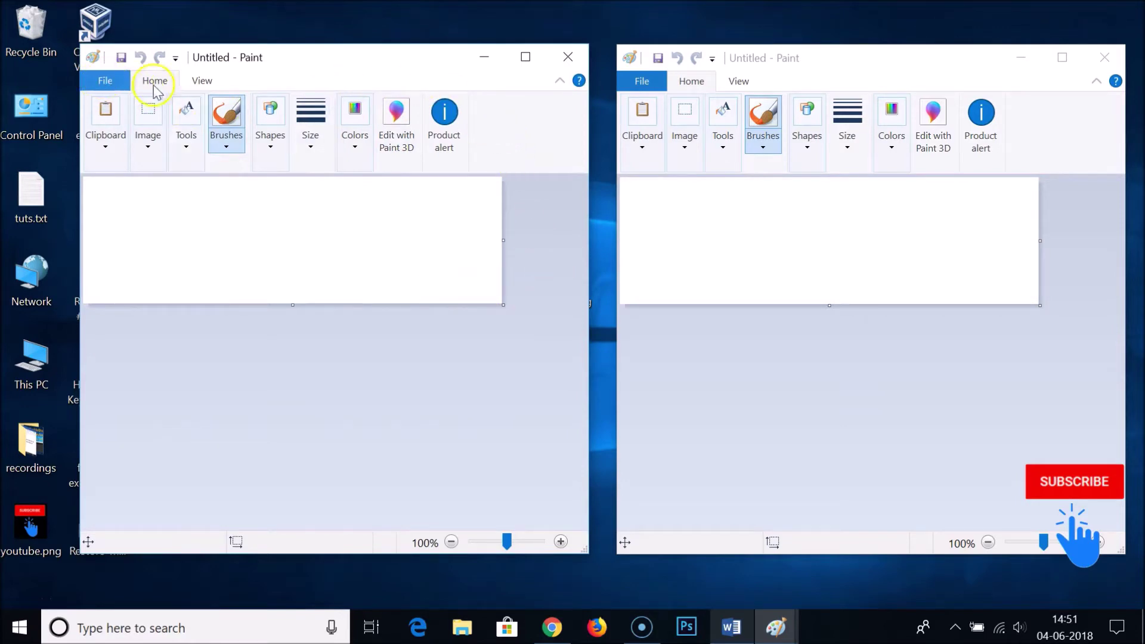
left_click(483, 56)
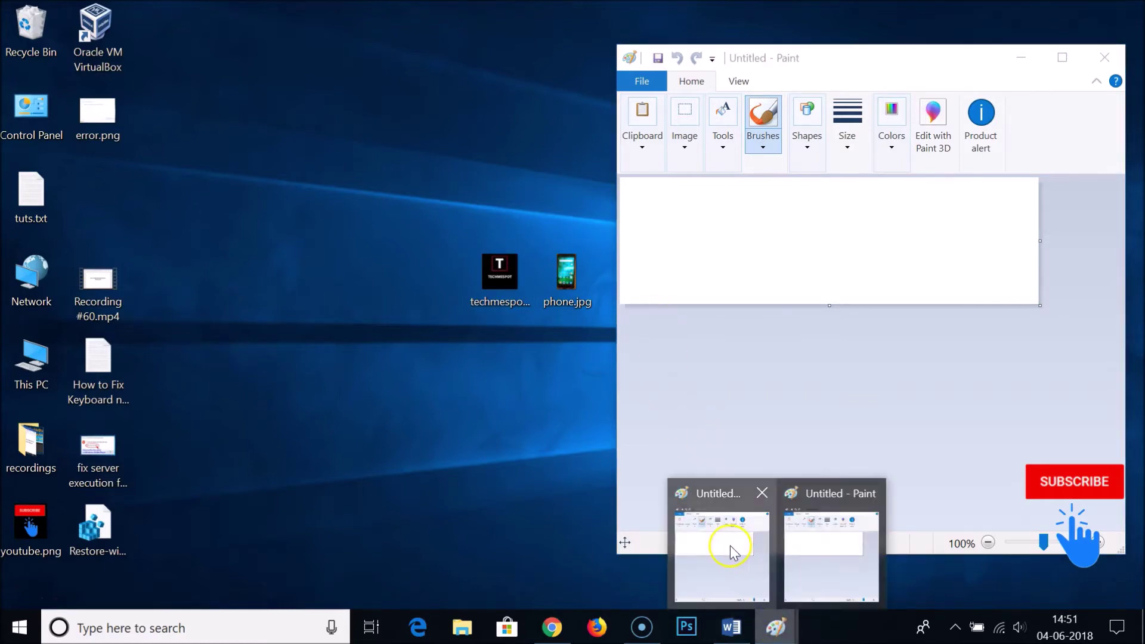
left_click(727, 546)
mouse_move(778, 623)
left_click(756, 531)
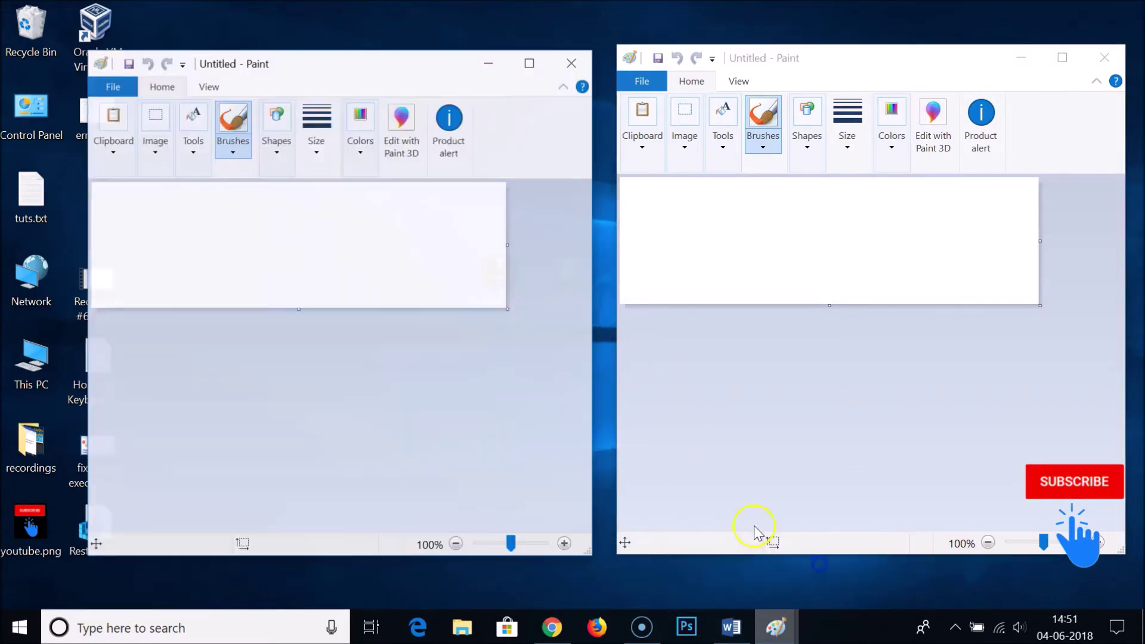
Step: Open techmespot.jpg from the Desktop in the left Paint window
left_click(117, 81)
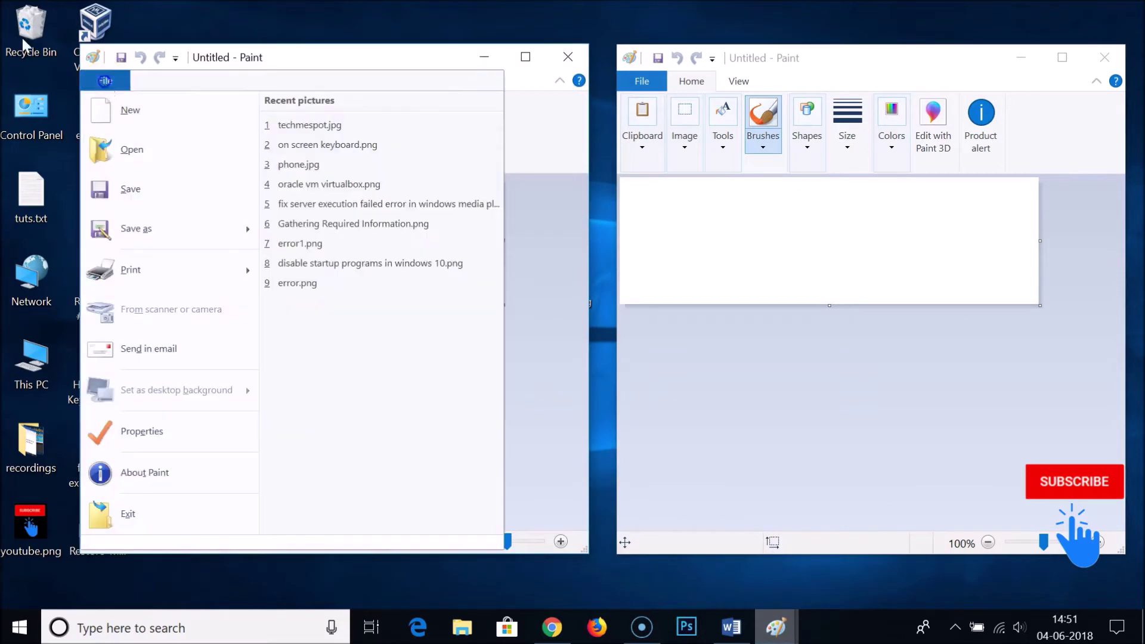
left_click(133, 153)
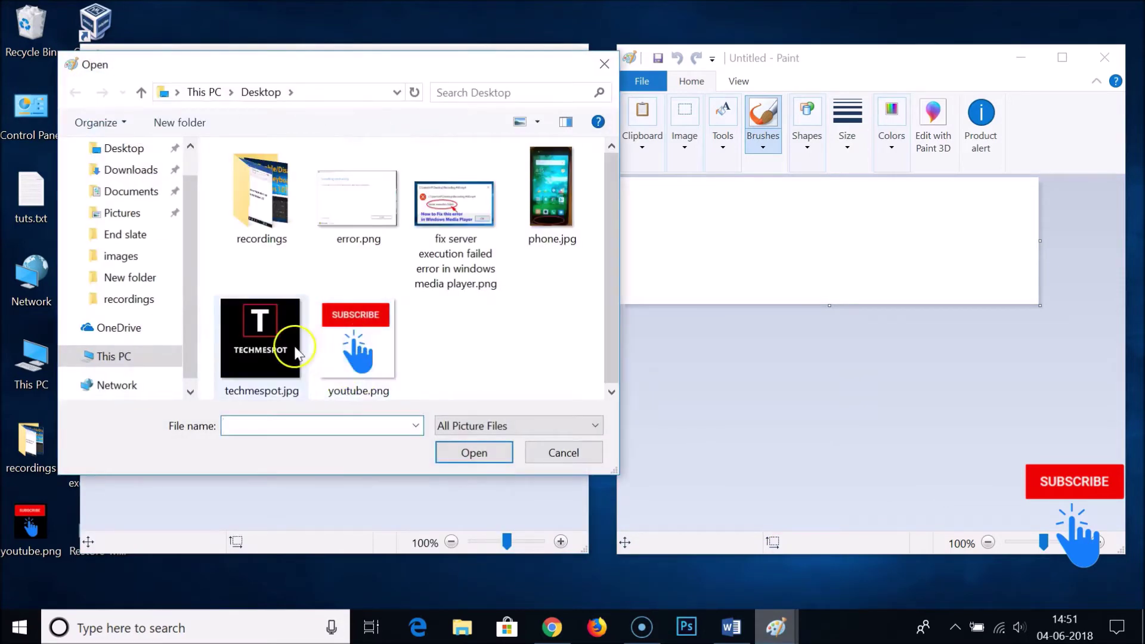
left_click(284, 355)
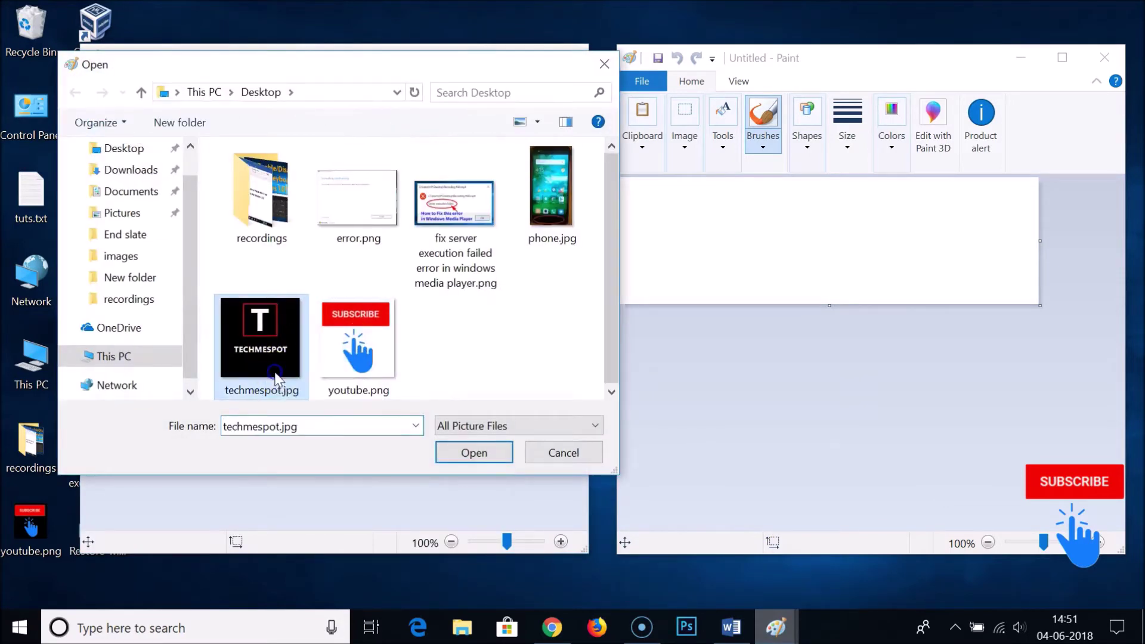
left_click(479, 454)
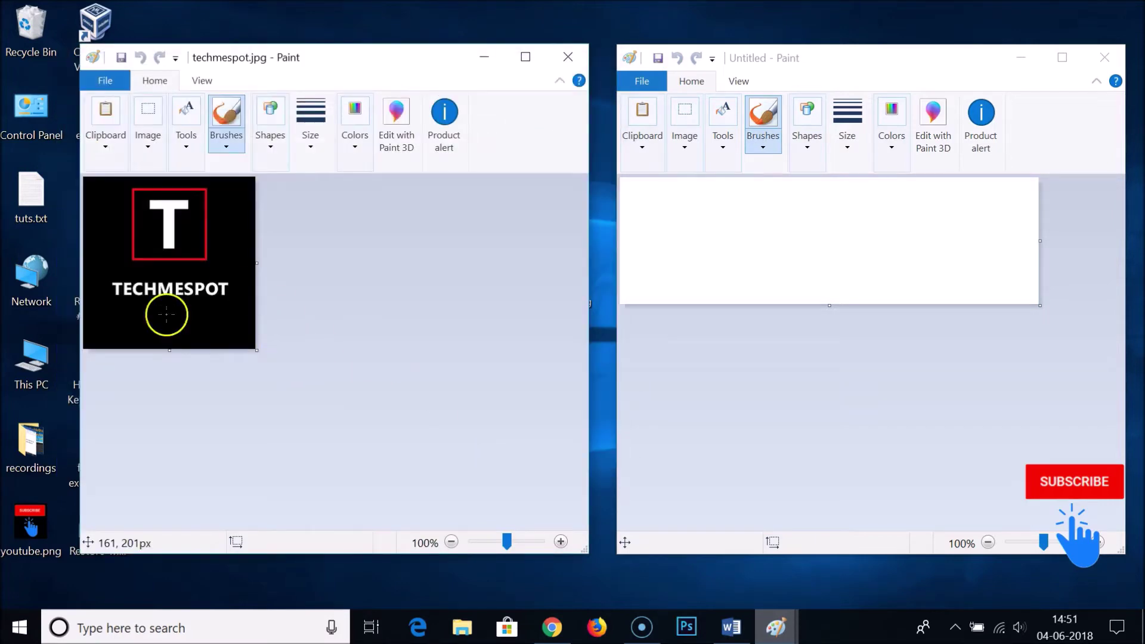
left_click(655, 89)
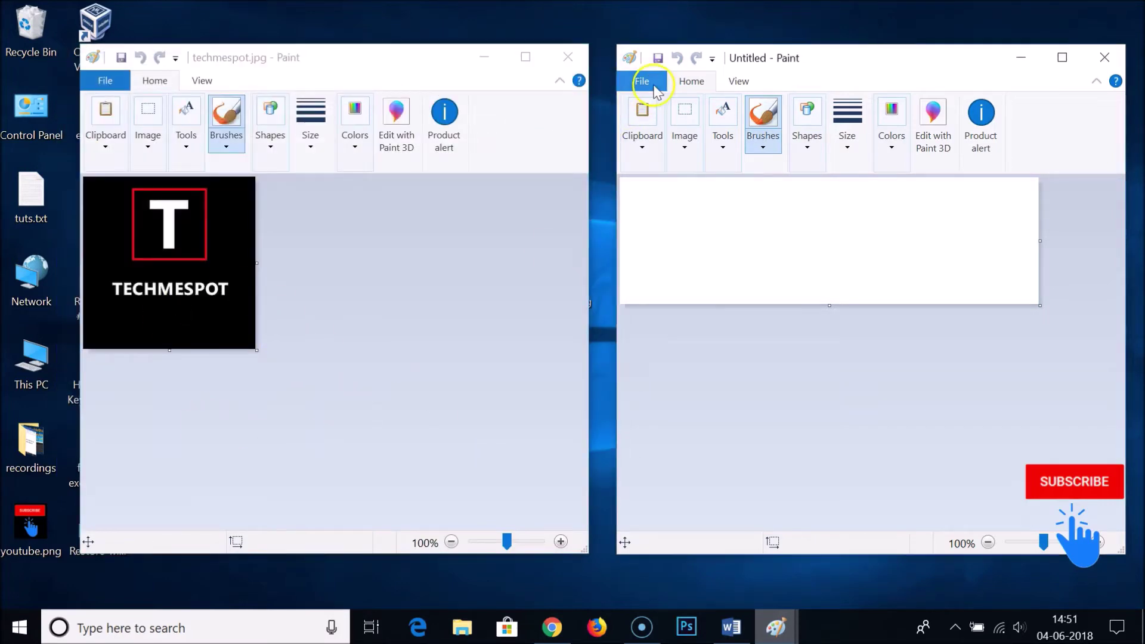
Step: Open phone.jpg from the Desktop in the right Paint window
left_click(655, 82)
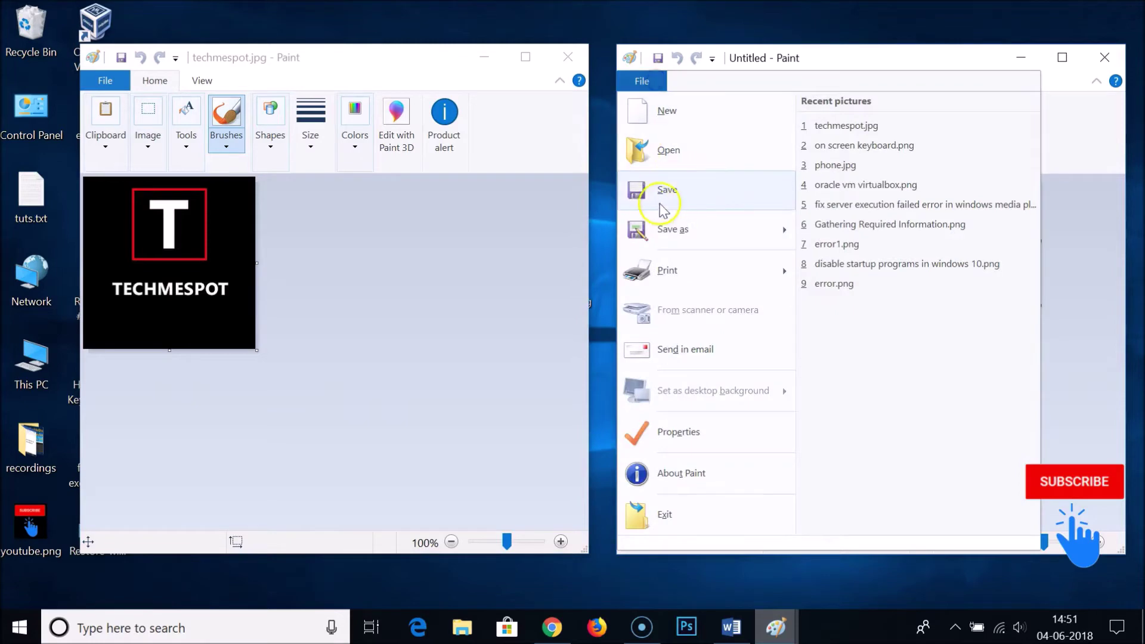
left_click(669, 150)
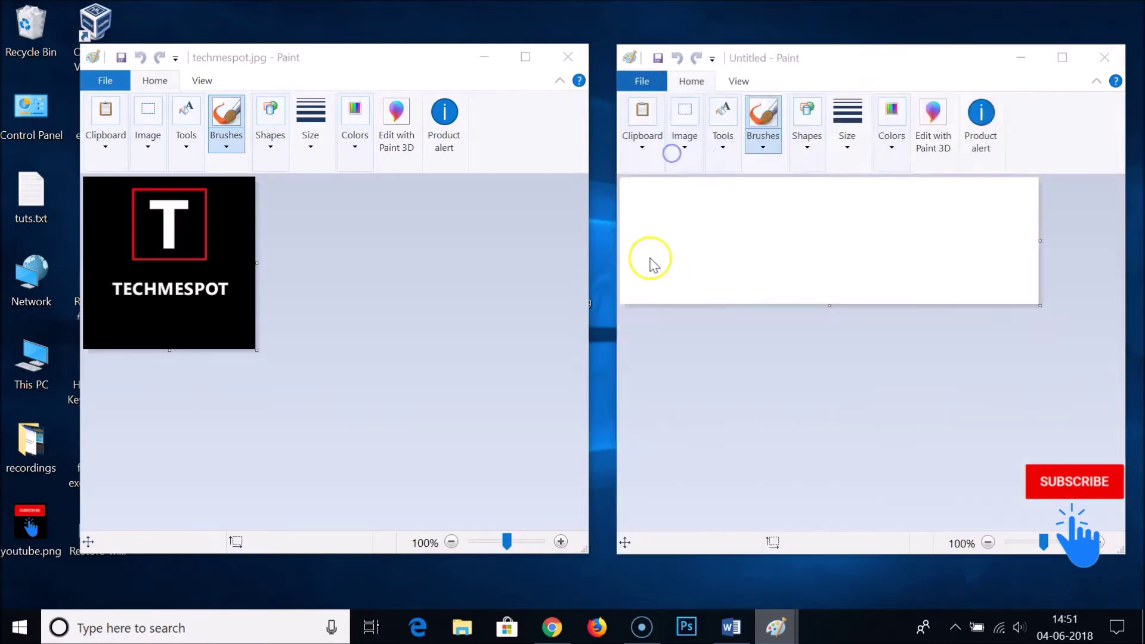
left_click(1073, 191)
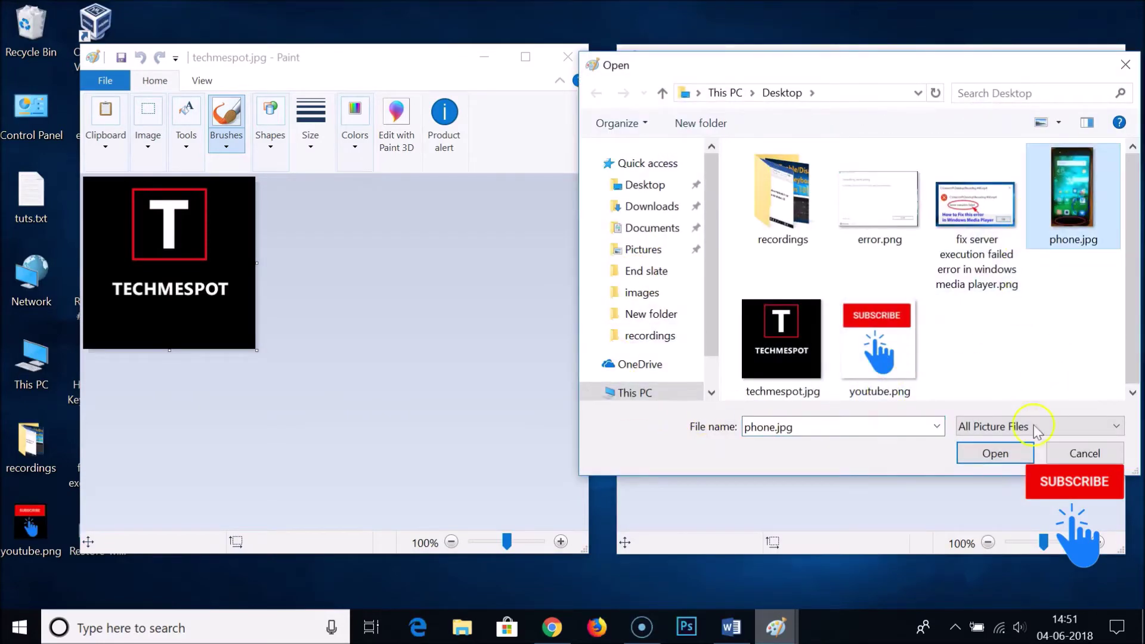
left_click(989, 453)
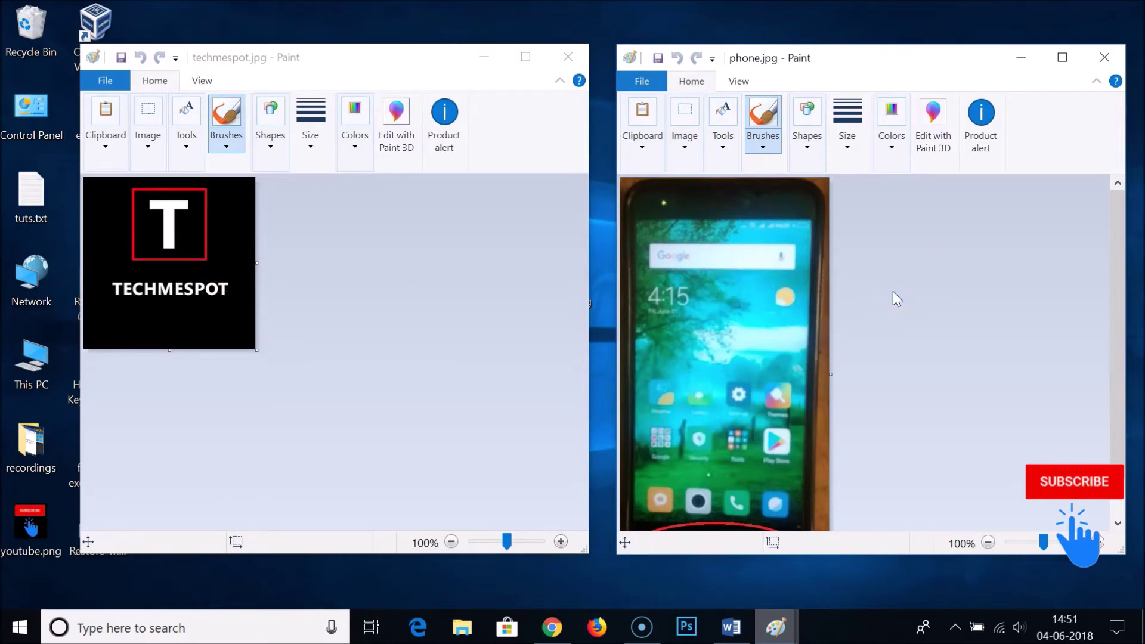
Step: Maximize phone.jpg, widen its canvas to 899 × 660px, then minimize the window
left_click(1054, 62)
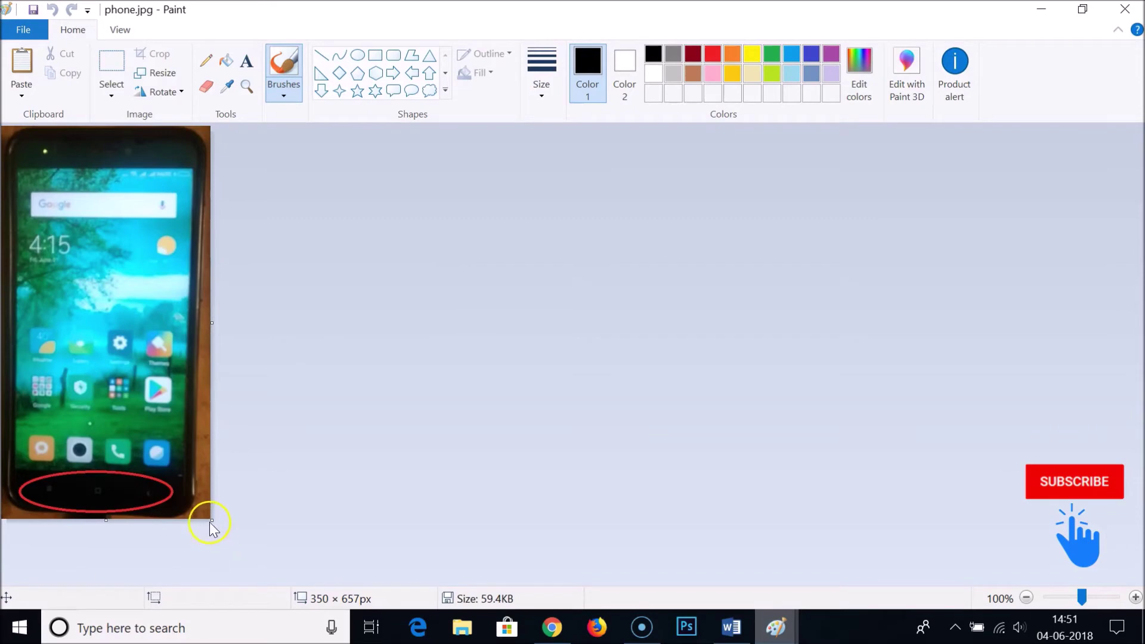
left_click_drag(212, 521, 538, 521)
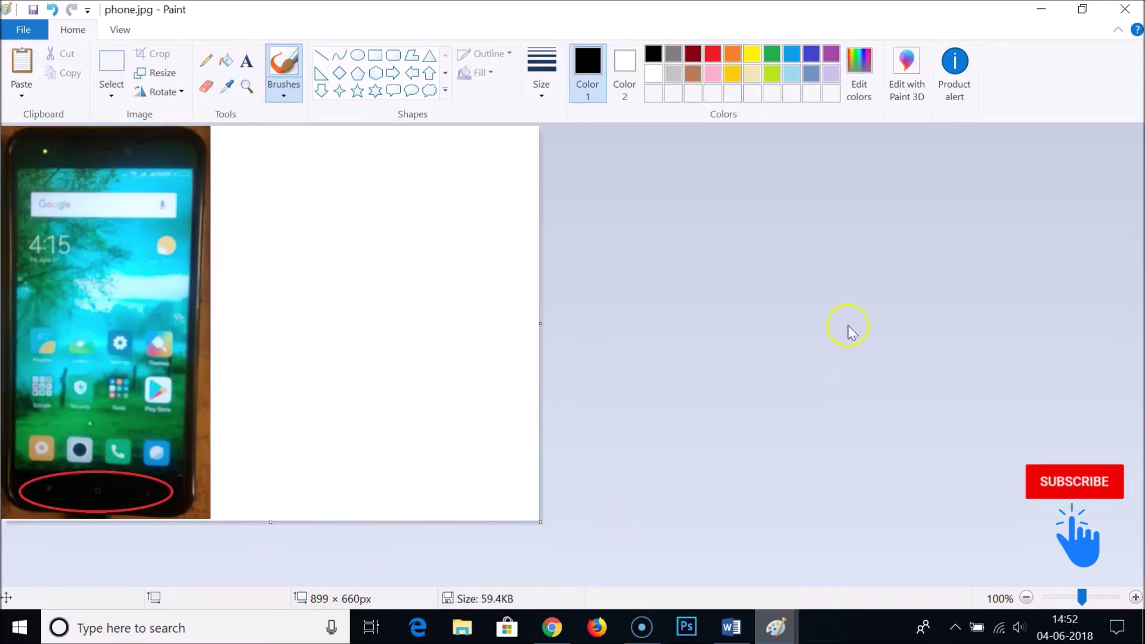
left_click(1040, 13)
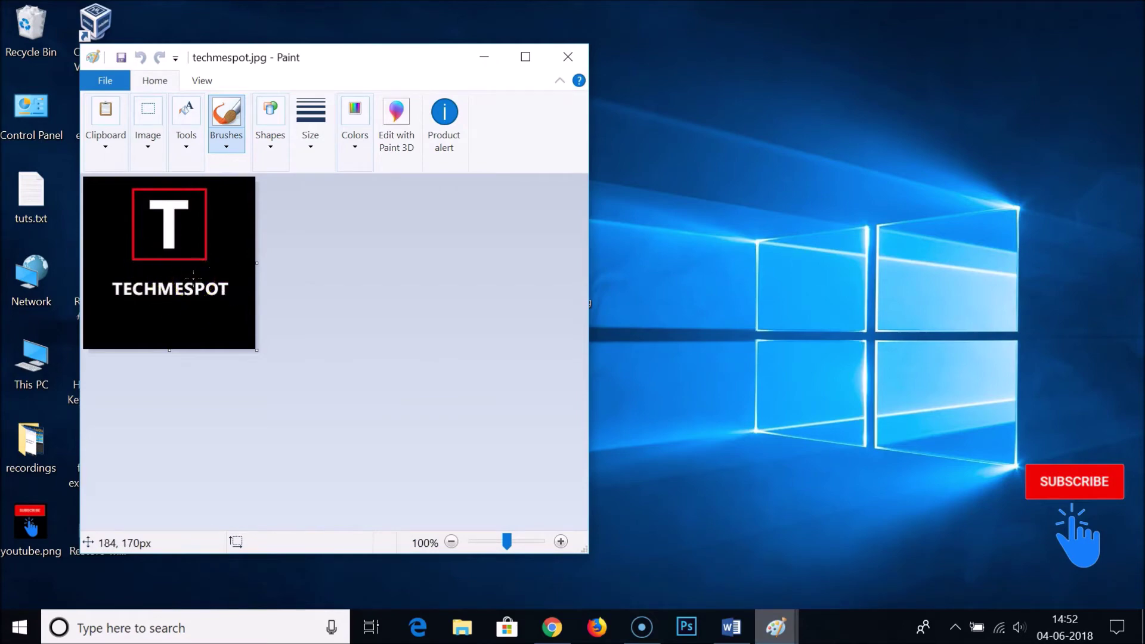
Step: Select all of the maximized TECHMESPOT logo, copy it, then minimize its window
left_click(522, 58)
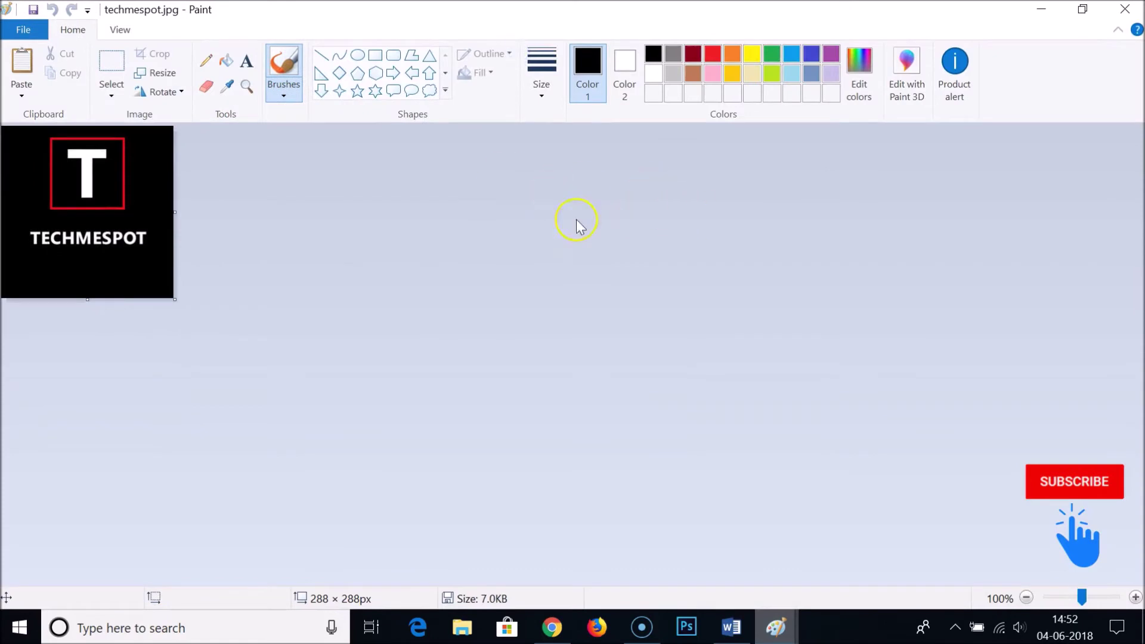
left_click(110, 93)
left_click(134, 199)
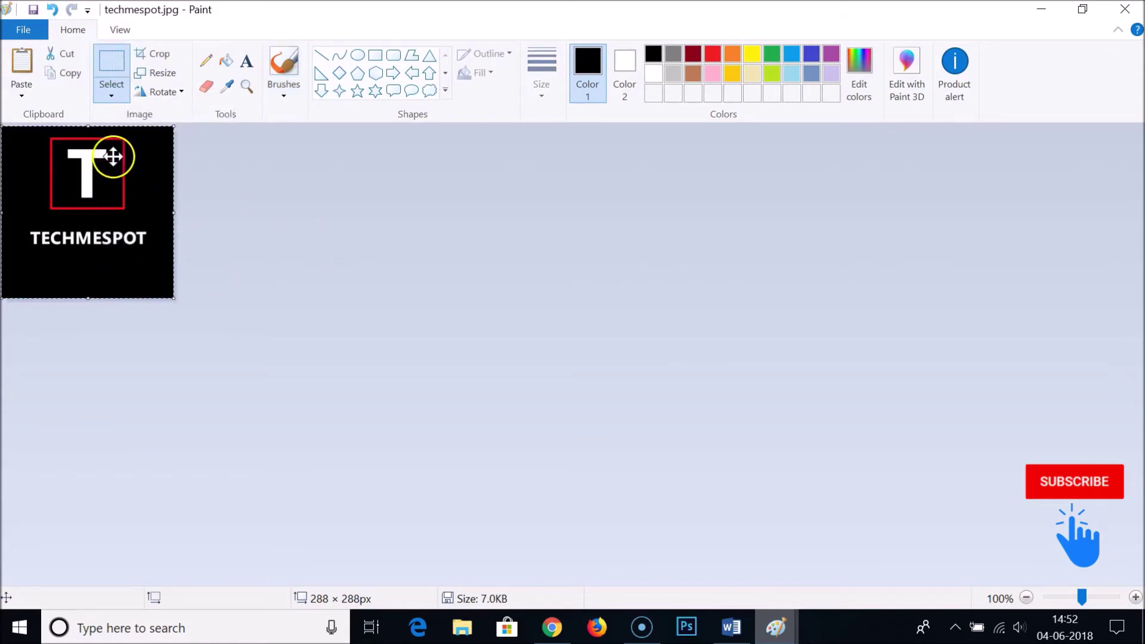
left_click(68, 73)
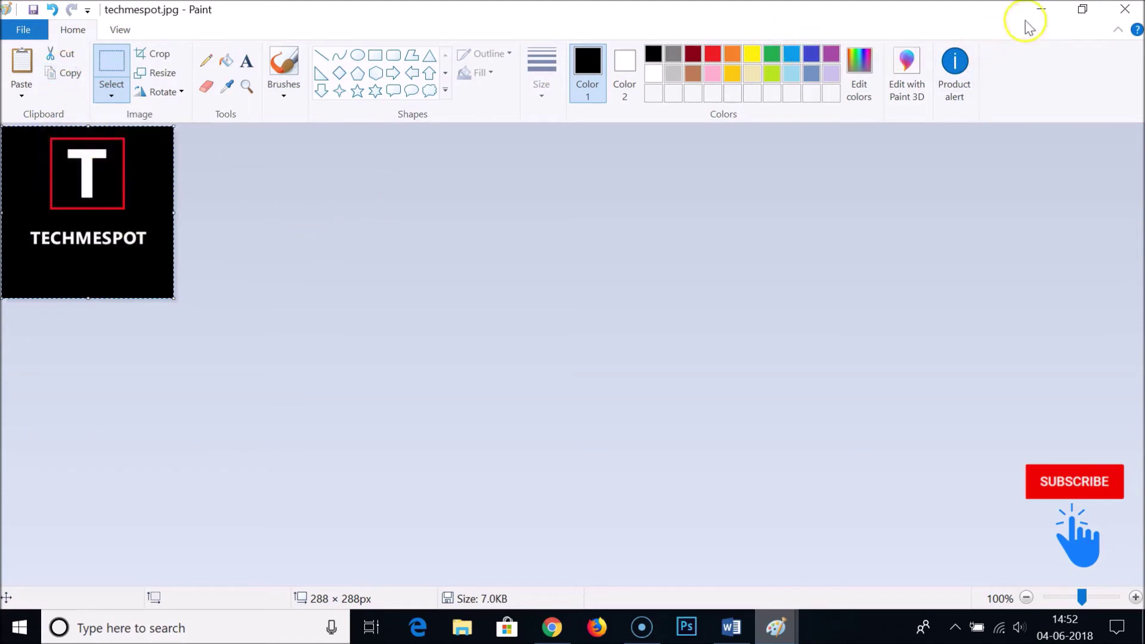
left_click(1041, 9)
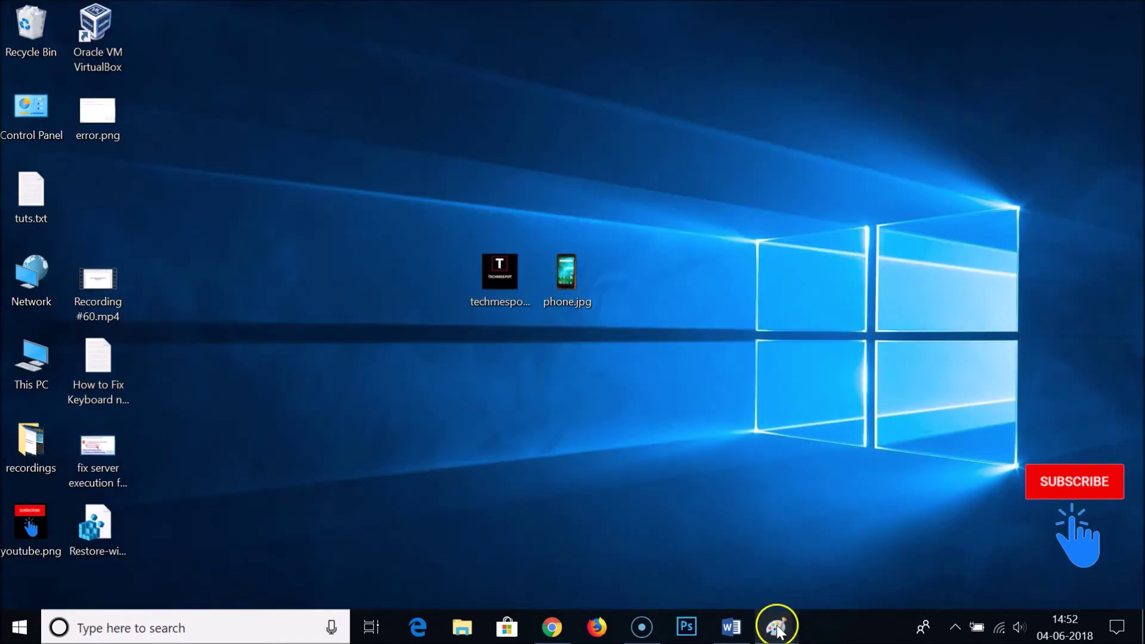
Step: Paste the logo into phone.jpg and place it in the white space right of the phone
mouse_move(775, 626)
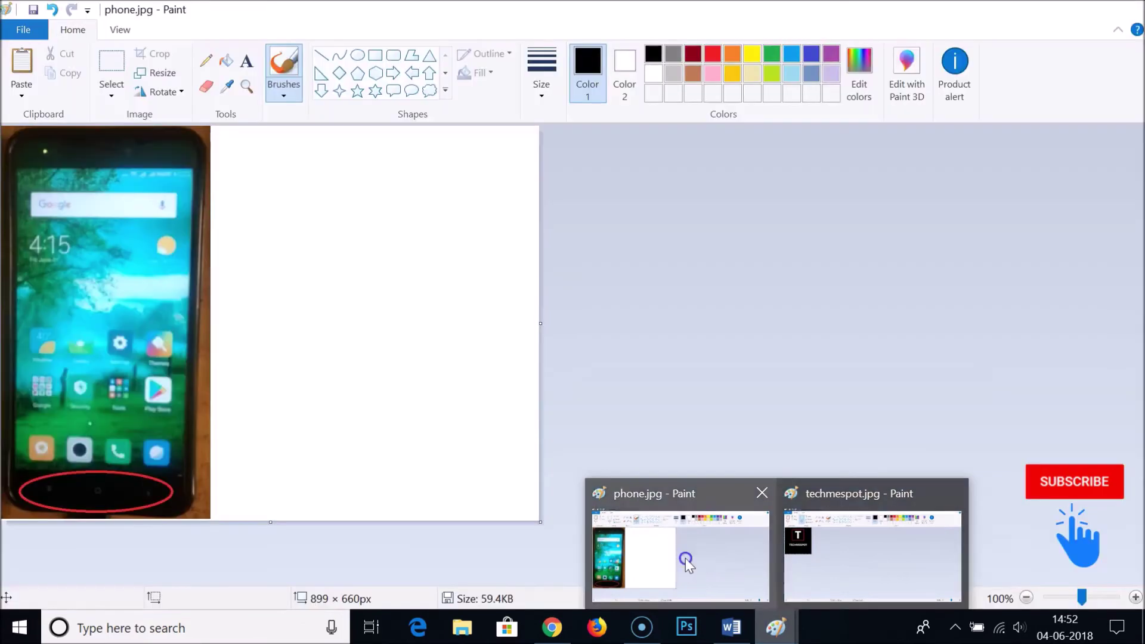
left_click(685, 558)
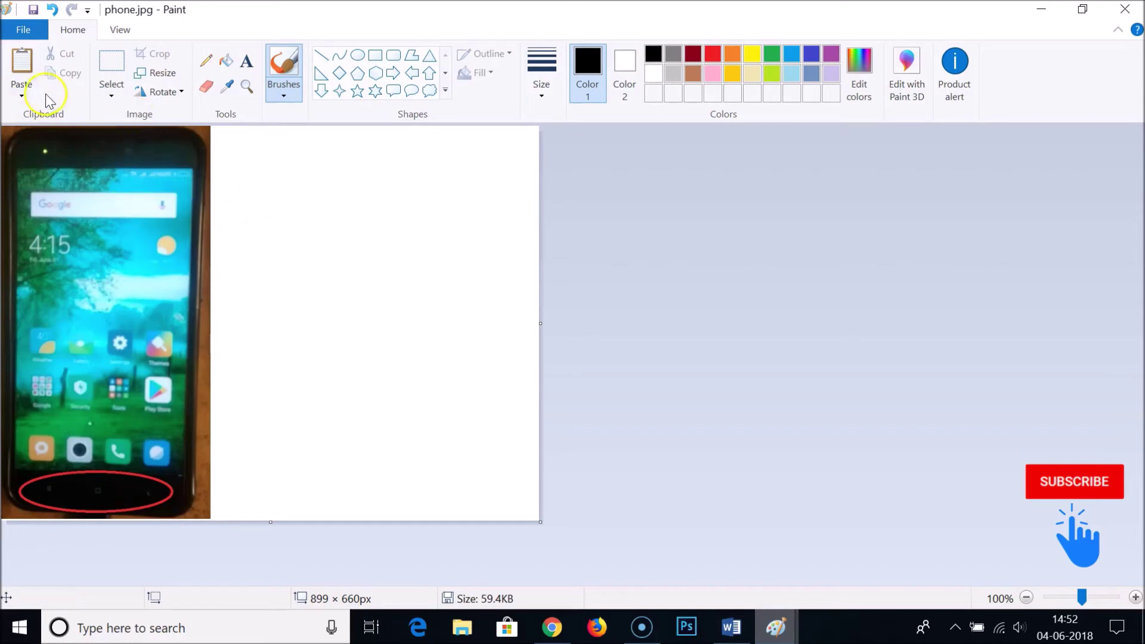
left_click(17, 63)
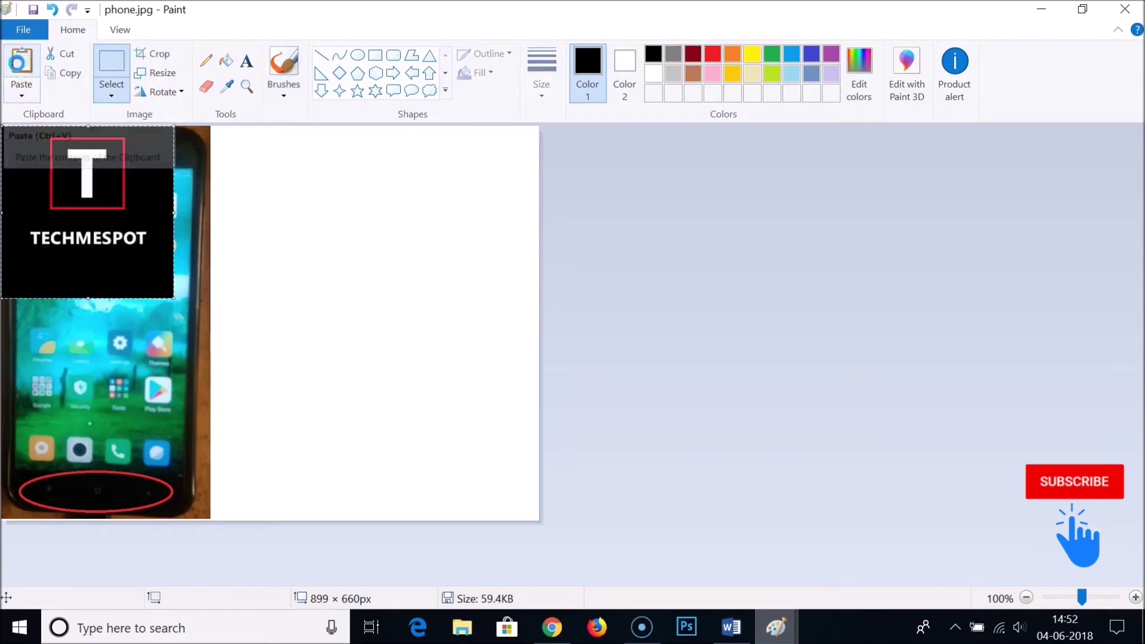
left_click_drag(89, 201, 328, 291)
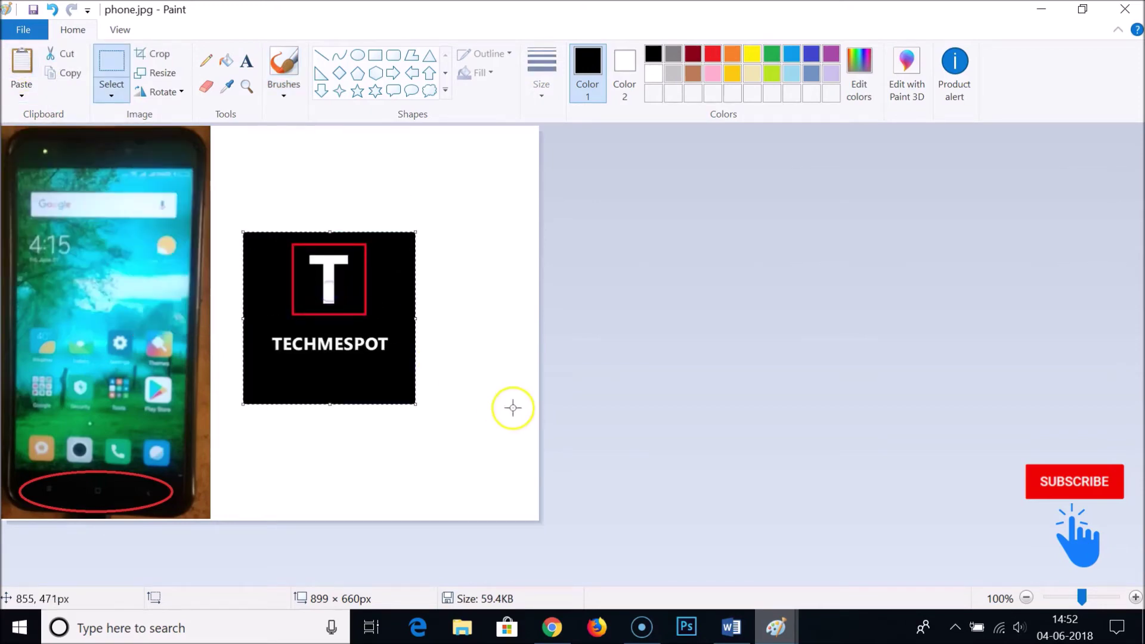
left_click(486, 388)
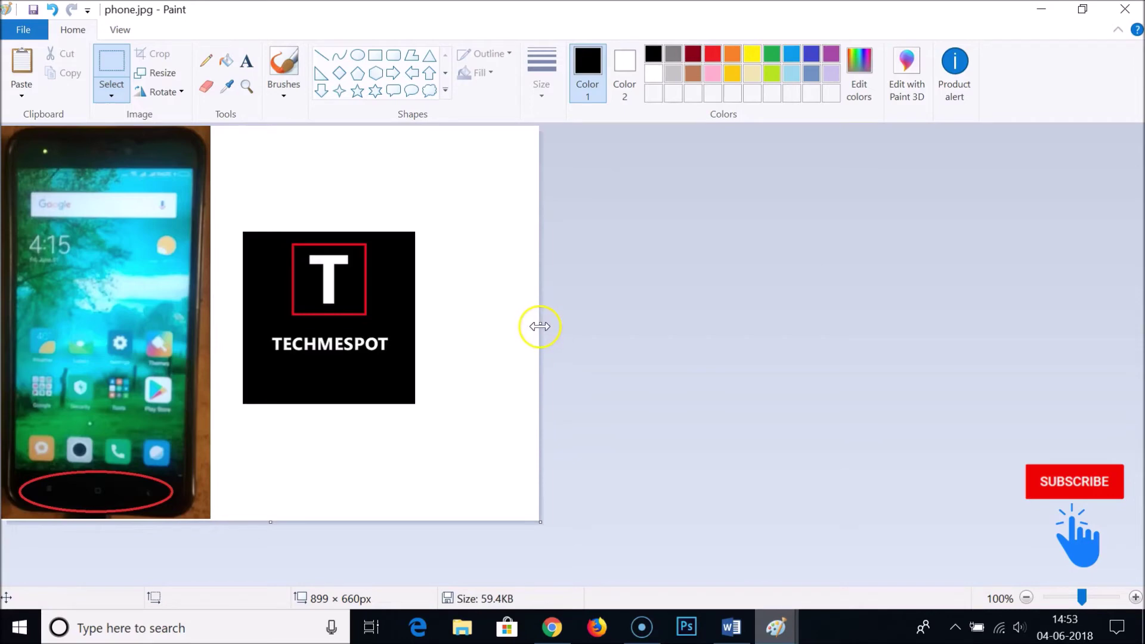
Step: Narrow the canvas from its right edge to exactly 700 × 660px
mouse_move(539, 326)
left_mouse_down()
mouse_move(447, 330)
mouse_move(539, 328)
left_mouse_up()
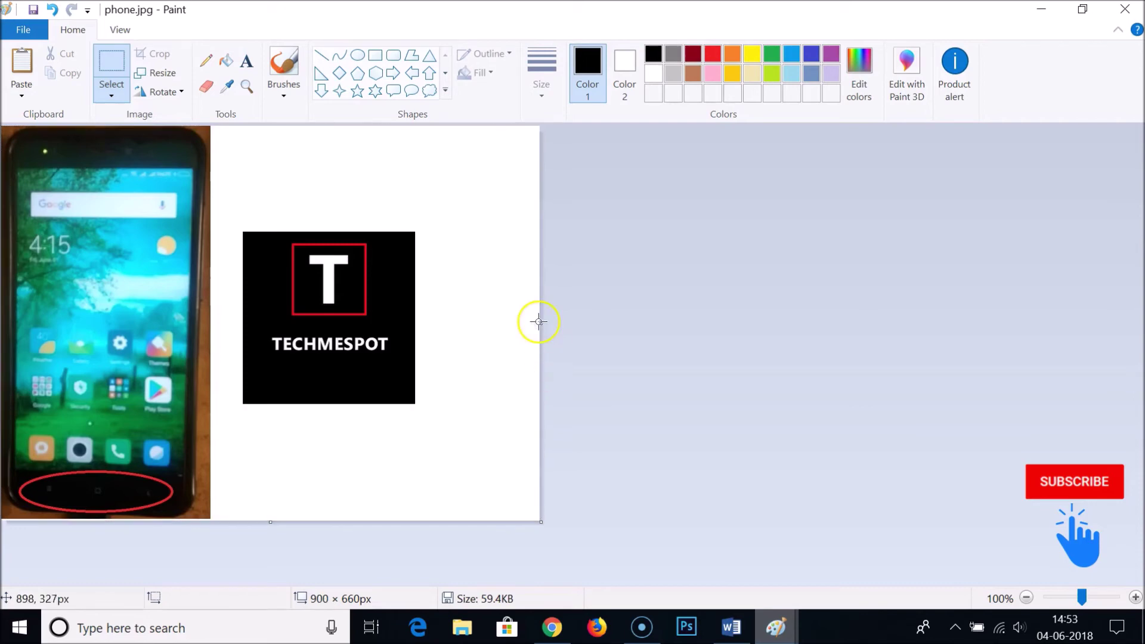
left_click_drag(519, 329, 428, 327)
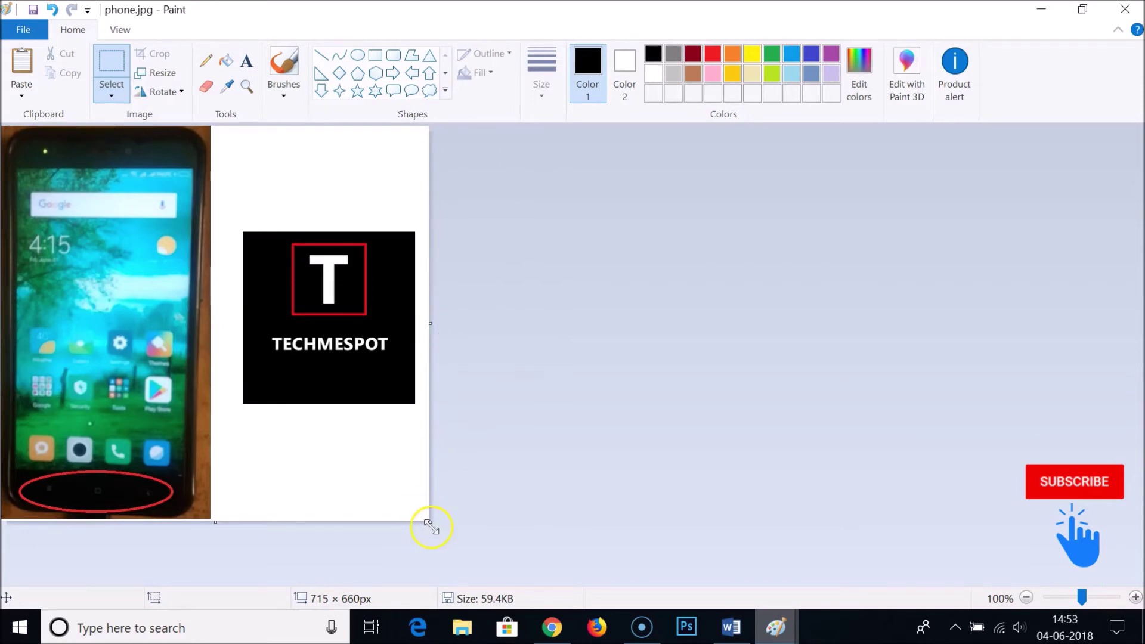
mouse_move(432, 325)
left_mouse_down()
mouse_move(409, 332)
mouse_move(420, 334)
left_mouse_up()
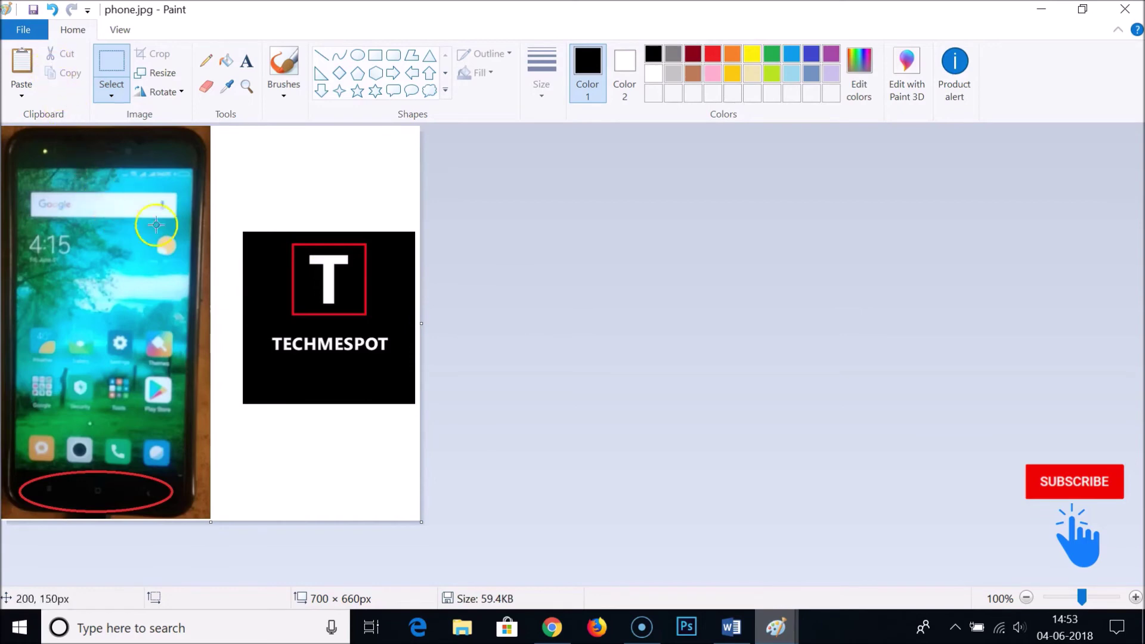
left_click(28, 28)
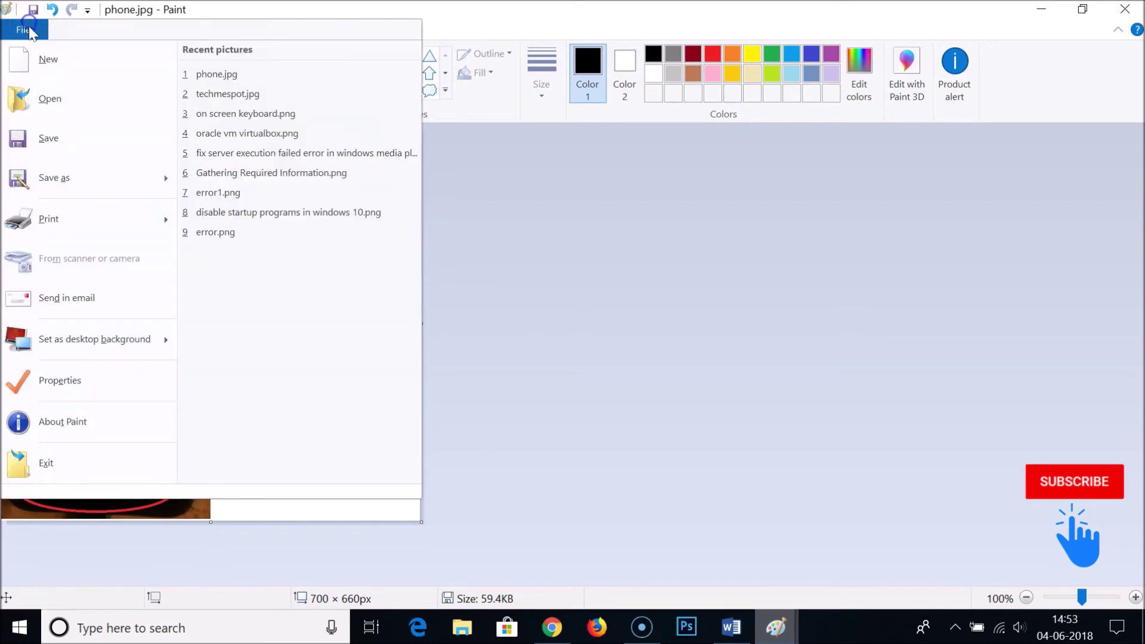
Step: Save the picture as a JPEG named phone_techmespot.jpg on the Desktop
mouse_move(149, 190)
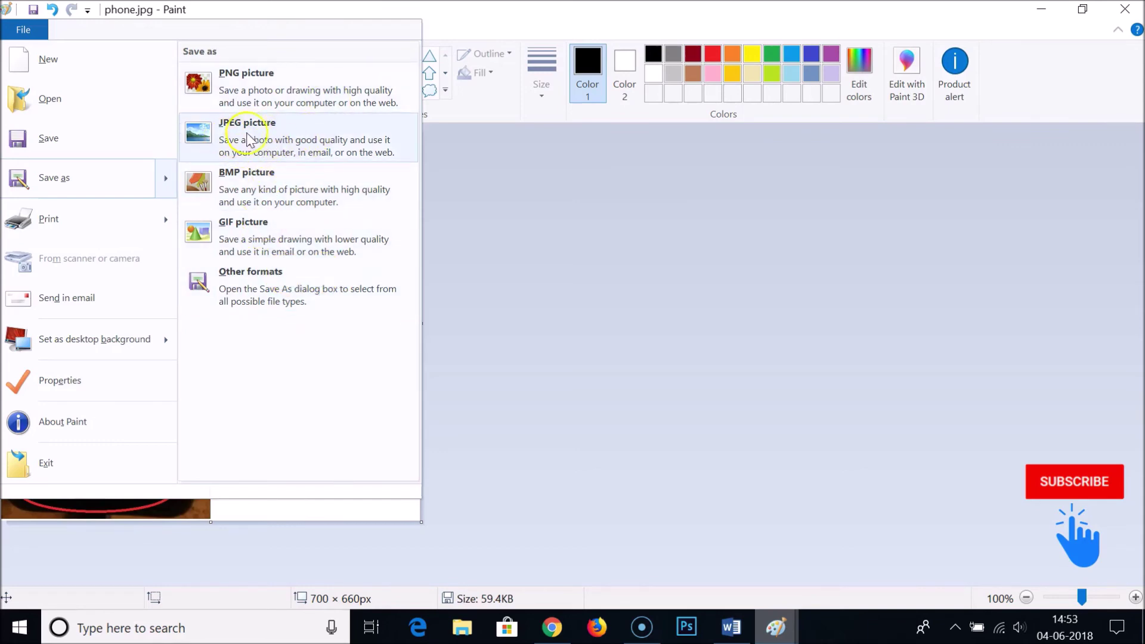
left_click(284, 143)
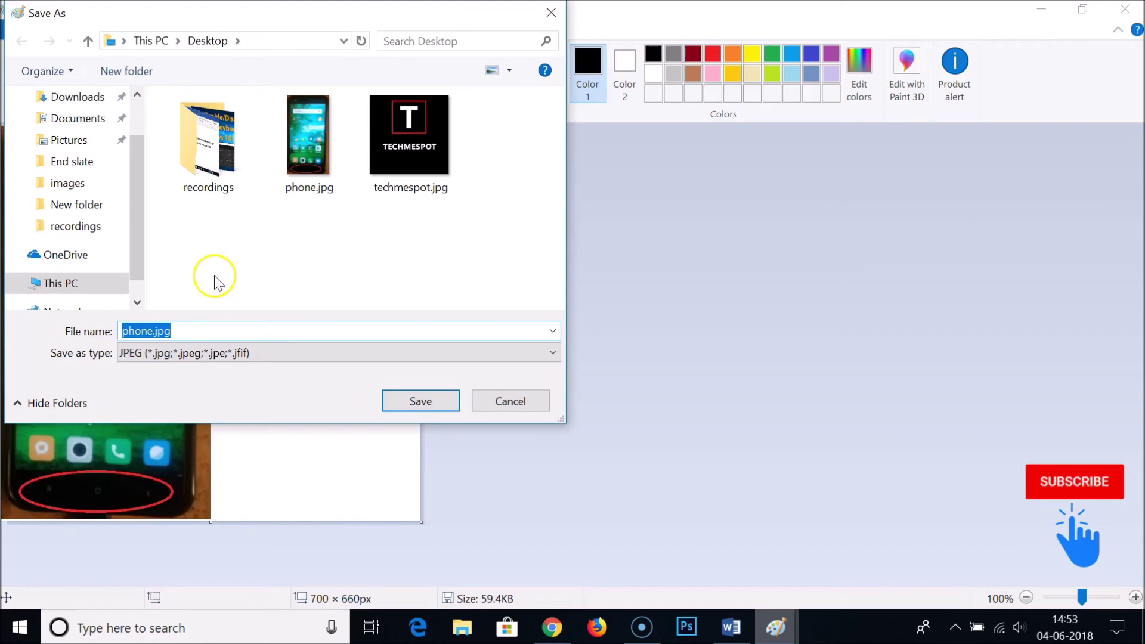
left_click(237, 324)
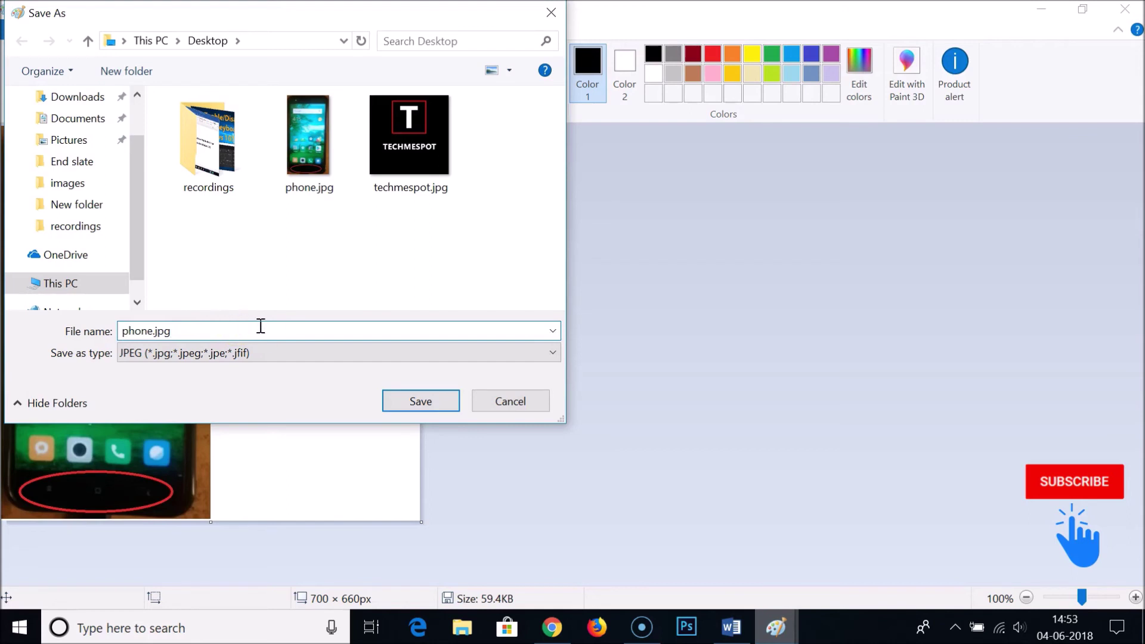
key("BackSpace")
key("BackSpace")
key("BackSpace")
key("BackSpace")
key("BackSpace")
key("BackSpace")
key("BackSpace")
key("BackSpace")
key("BackSpace")
type("ph")
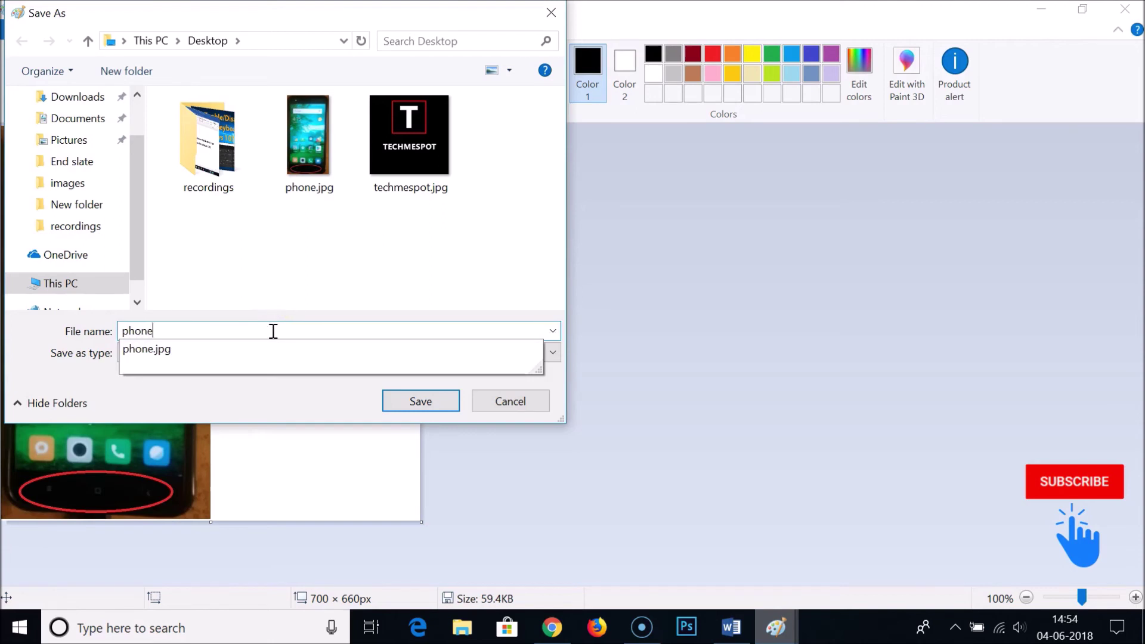
type("one_techmespot")
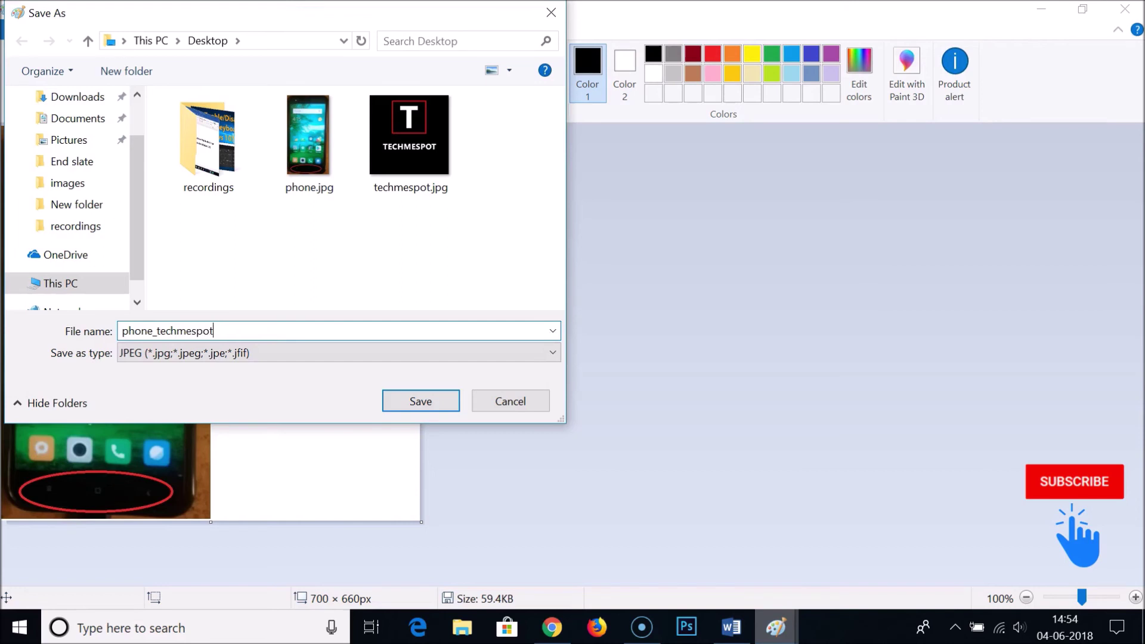
left_click(192, 350)
left_click(194, 349)
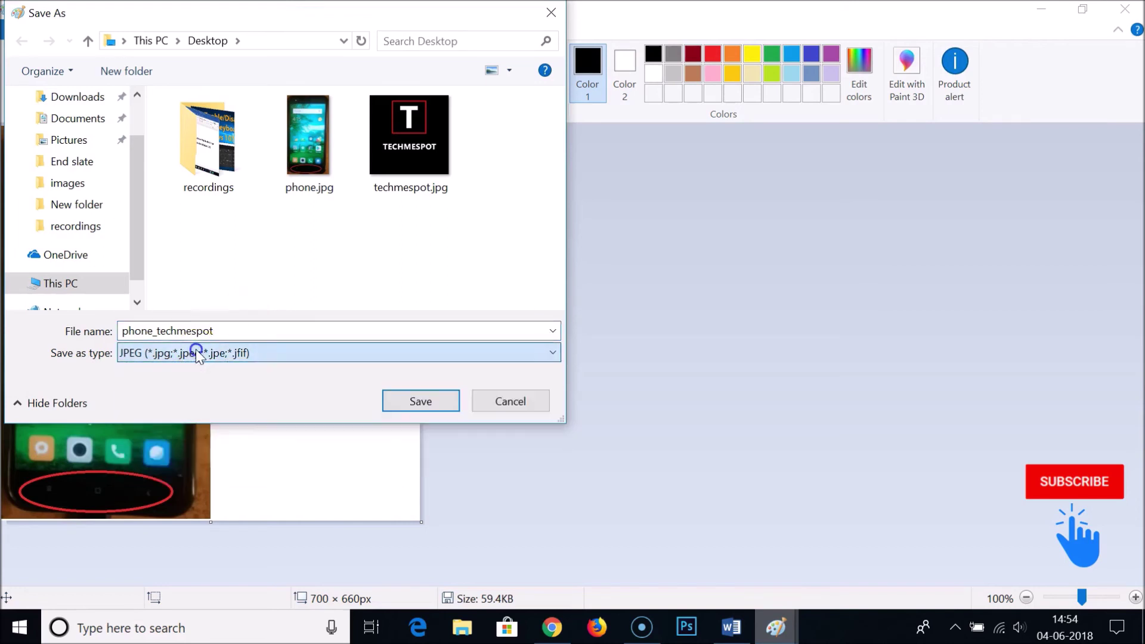
left_click(401, 393)
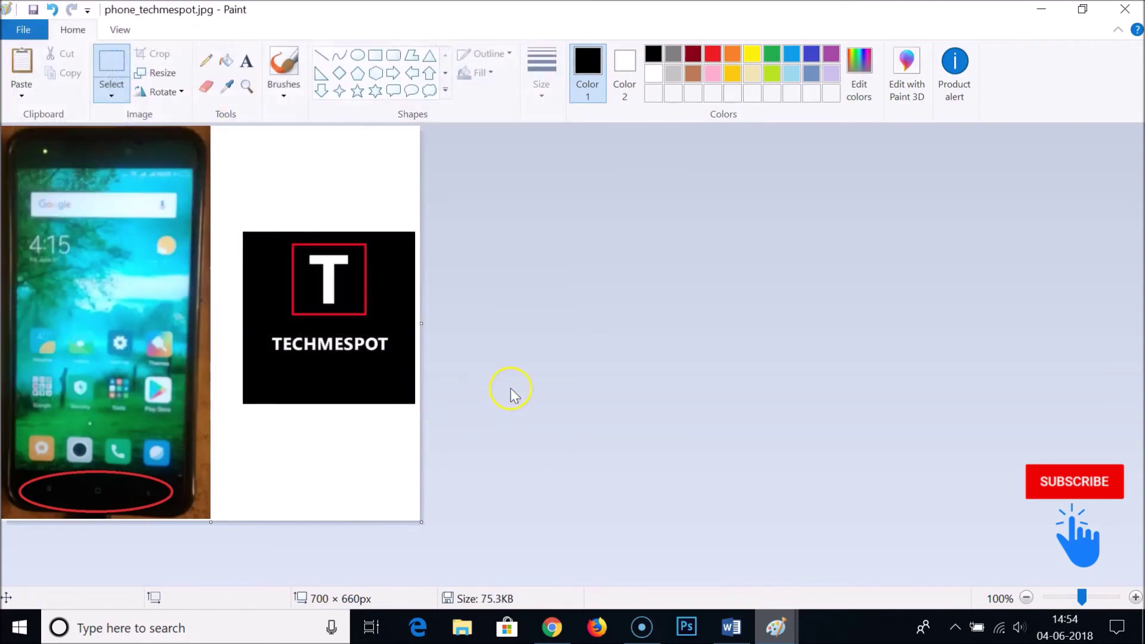
Step: Minimize Paint, reposition the phone_techmespot.jpg desktop icon, preview it in Photos, then close Photos
left_click(1039, 9)
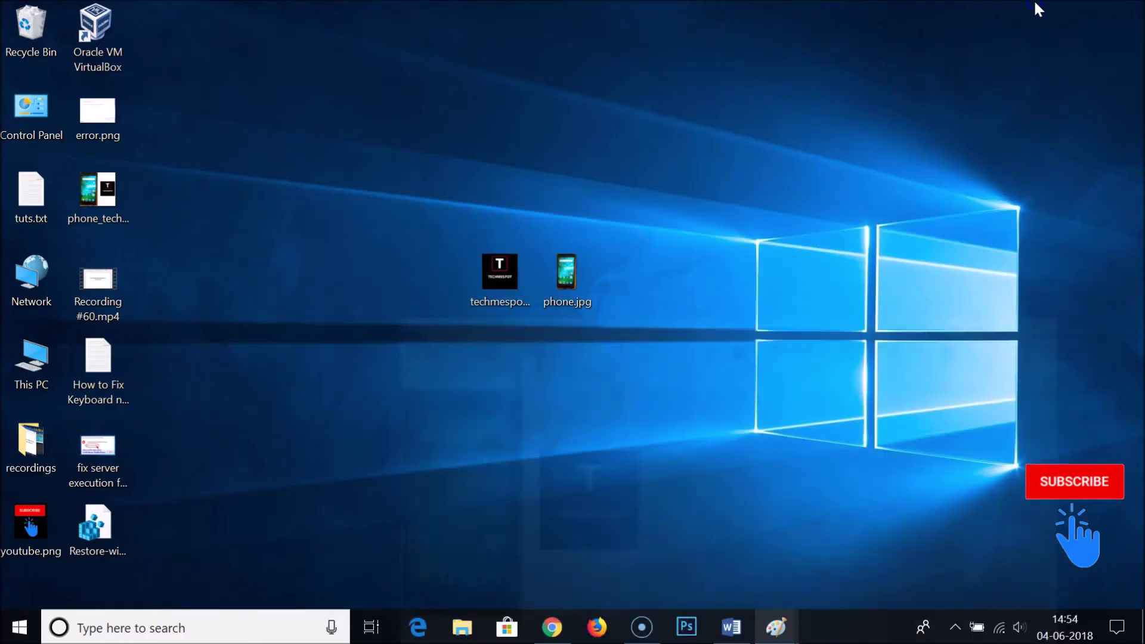
left_click_drag(102, 191, 319, 186)
double_click(304, 203)
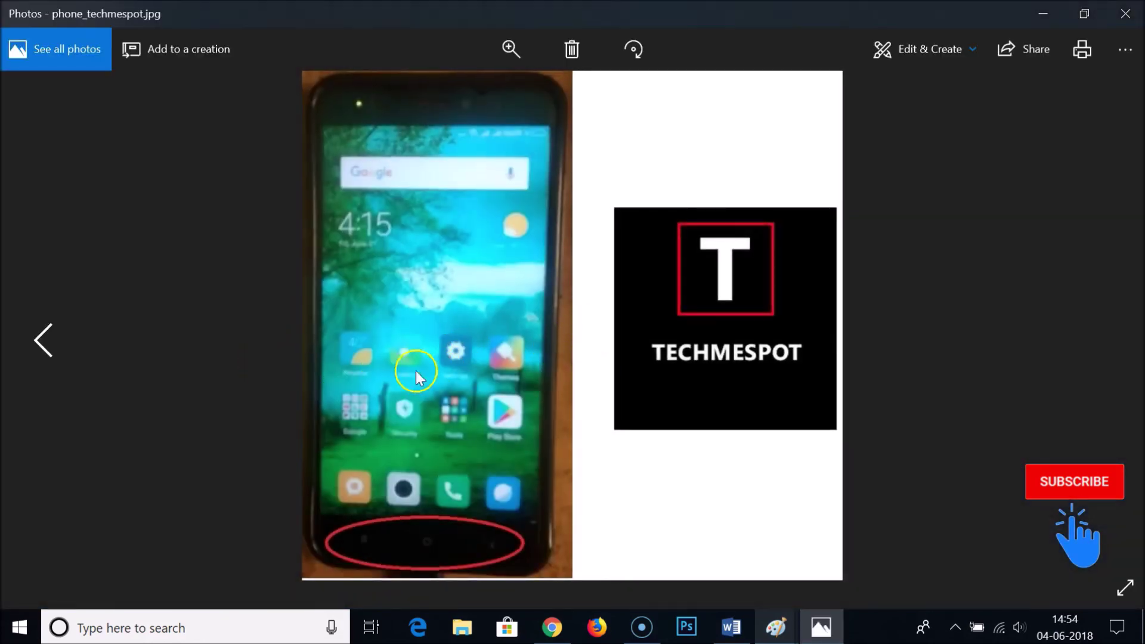
left_click(1125, 14)
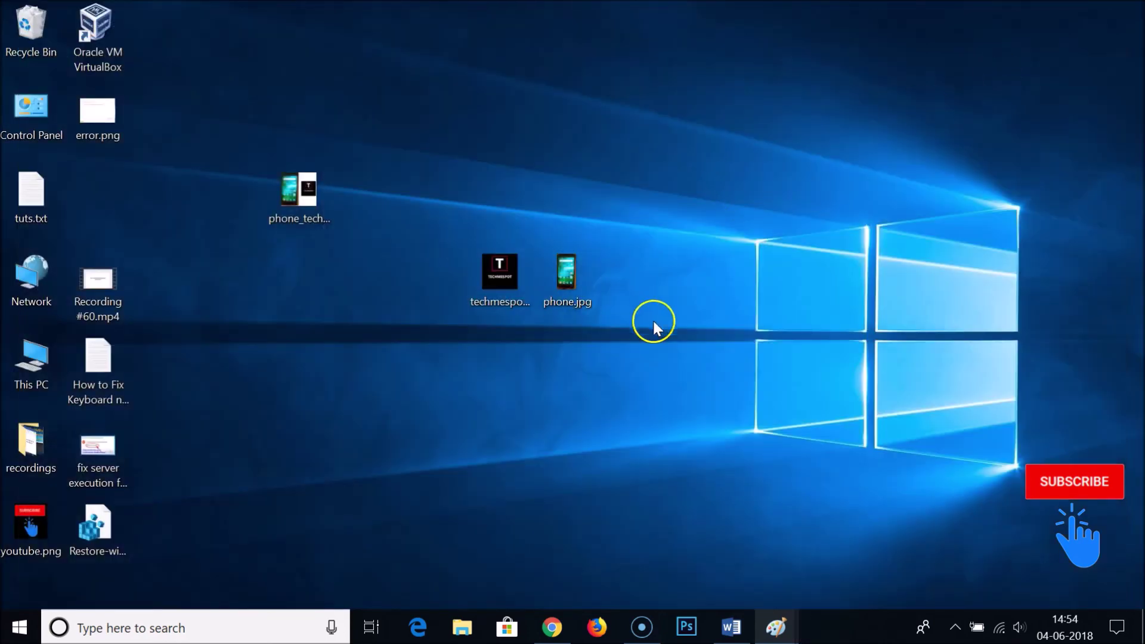
Step: Close the techmespot.jpg Paint window
left_click(777, 625)
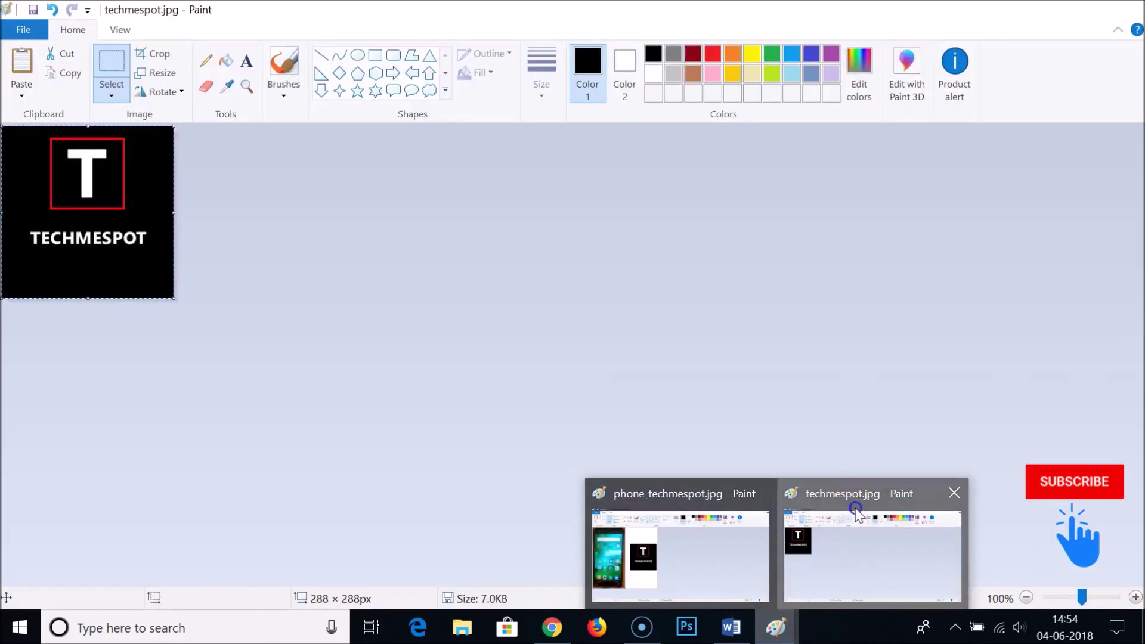
left_click(855, 508)
left_click(1124, 9)
Step: Close the phone_techmespot.jpg Paint window and return to the Word document
mouse_move(778, 617)
left_click(808, 598)
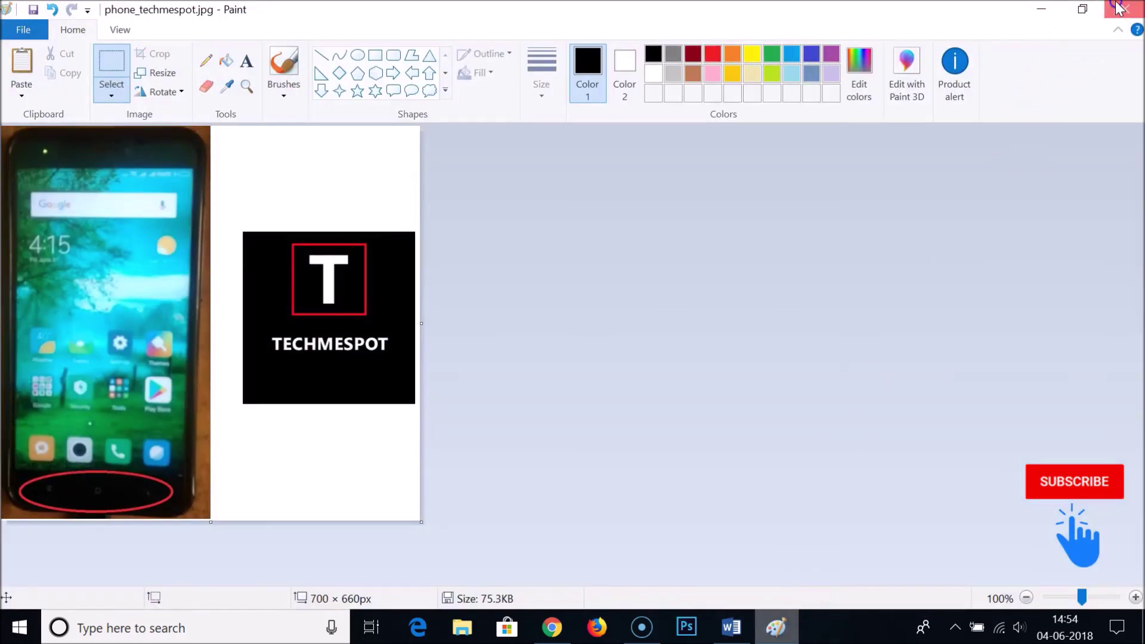
left_click(1127, 9)
left_click(735, 626)
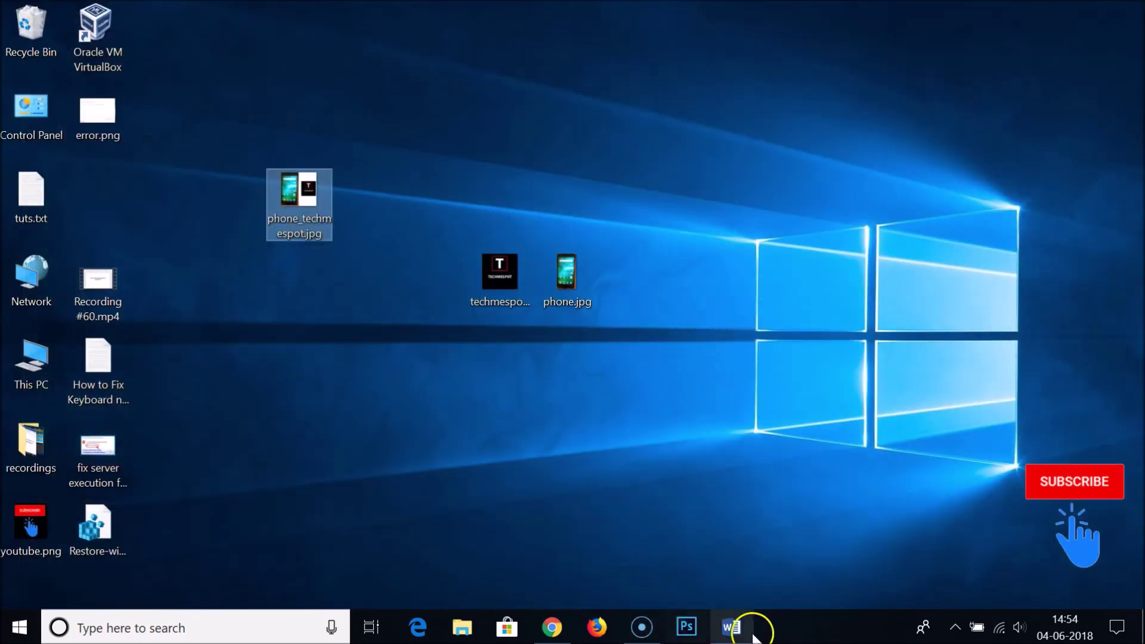